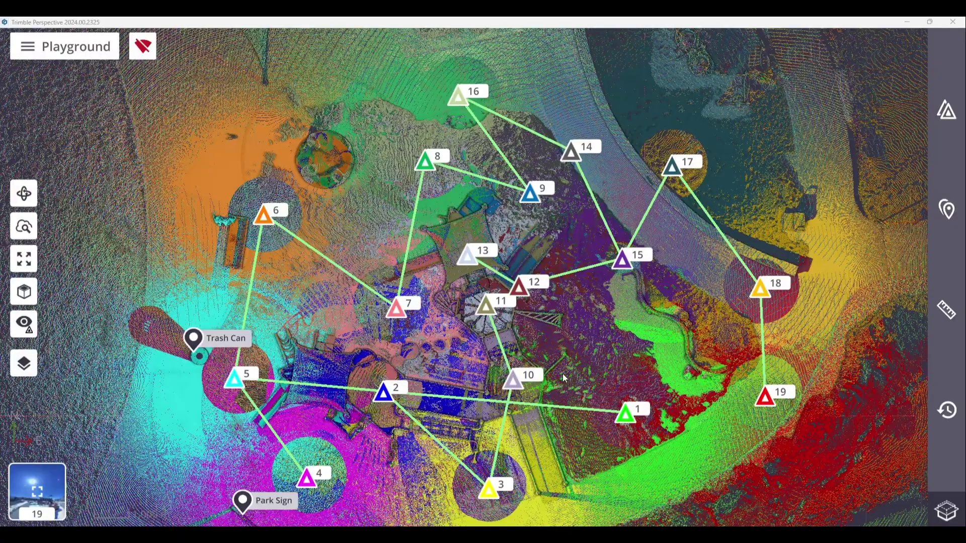
# Pan the top-down scan so the numbered station network shifts slightly right.
pyautogui.moveTo(565, 378)
pyautogui.mouseDown()
pyautogui.moveTo(586, 364)
pyautogui.moveTo(566, 365)
pyautogui.mouseUp()
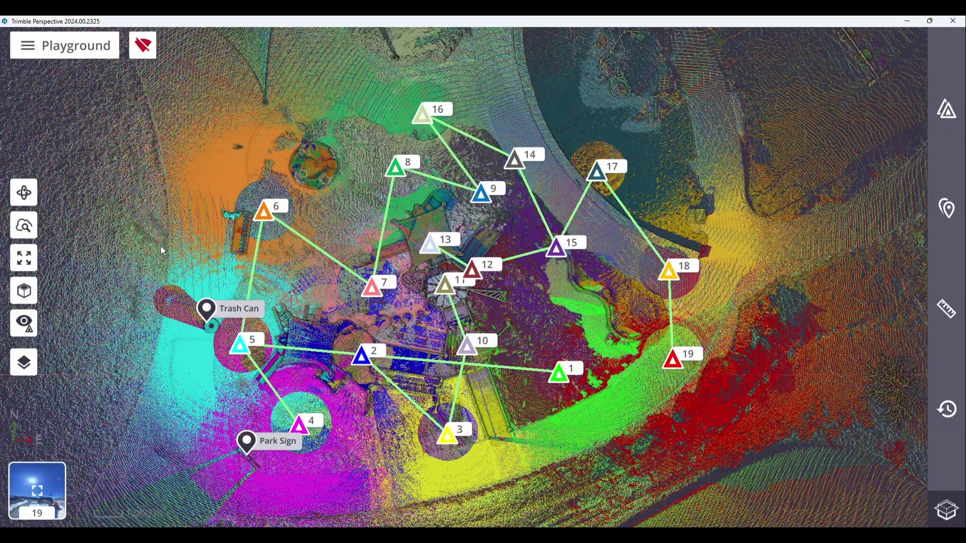
# Zoom in on stations 6 and 7 to inspect them up close.
pyautogui.moveTo(161, 244); pyautogui.dragTo(203, 258)
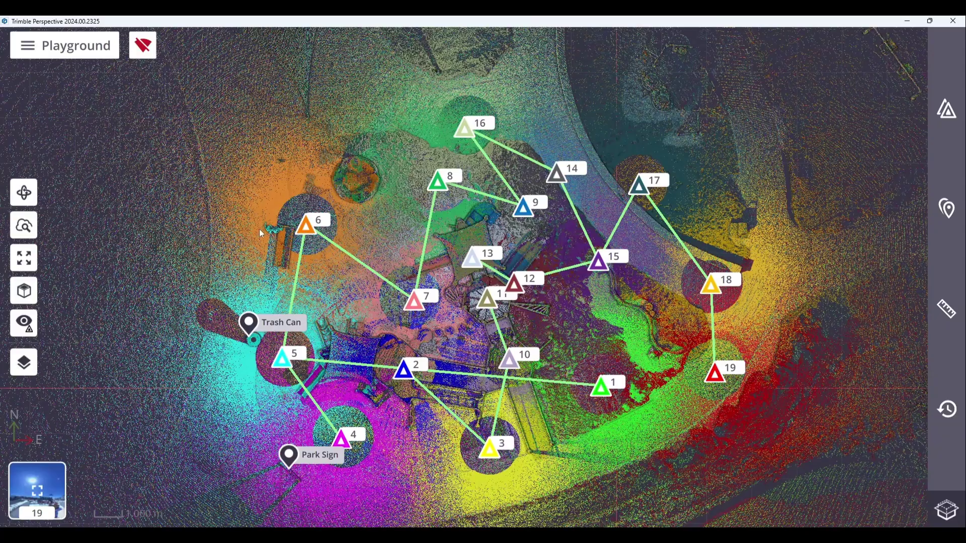
pyautogui.scroll(3, 306, 238)
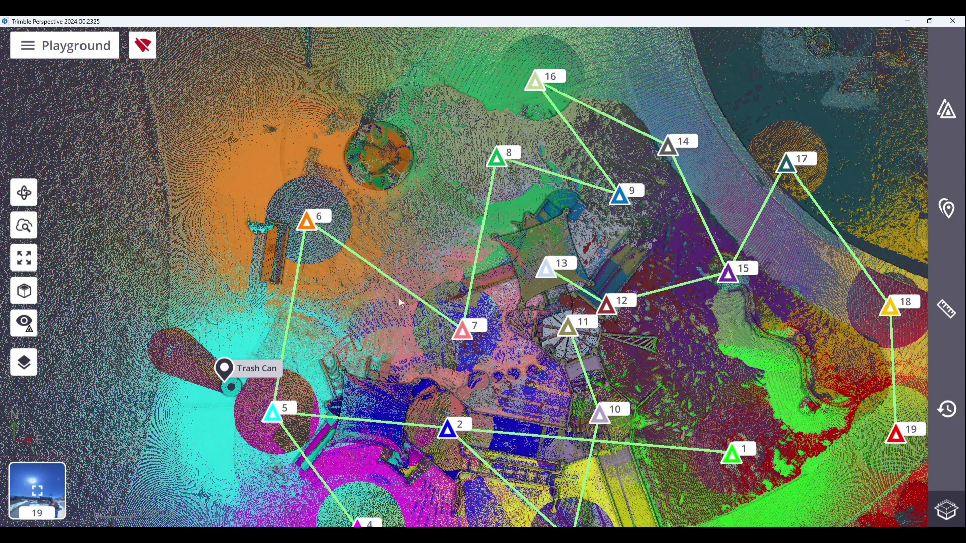
pyautogui.scroll(6, 431, 299)
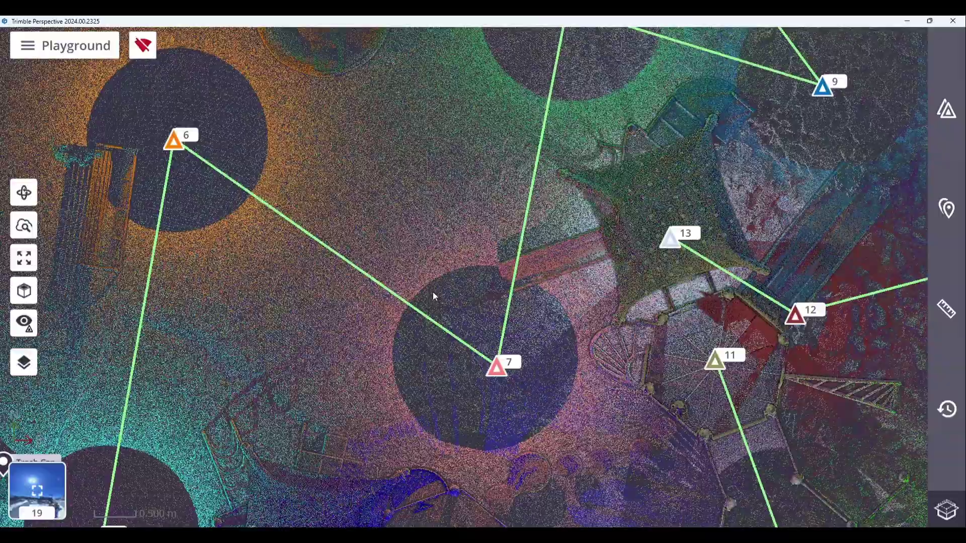
pyautogui.scroll(-10, 418, 267)
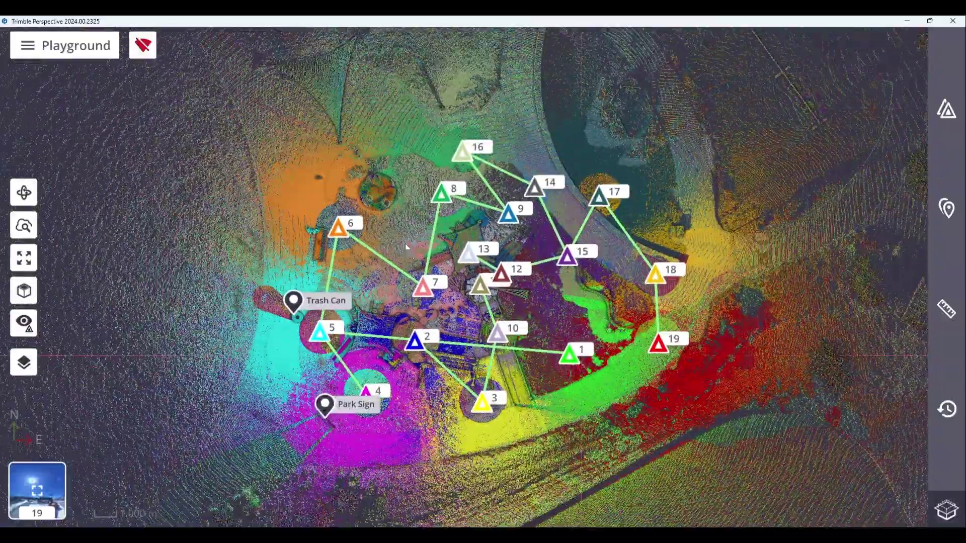
# Zoom back out and recentre the whole playground scan with its 19 stations.
pyautogui.moveTo(405, 244)
pyautogui.mouseDown()
pyautogui.moveTo(387, 212)
pyautogui.moveTo(394, 269)
pyautogui.moveTo(453, 248)
pyautogui.mouseUp()
pyautogui.scroll(3, 394, 203)
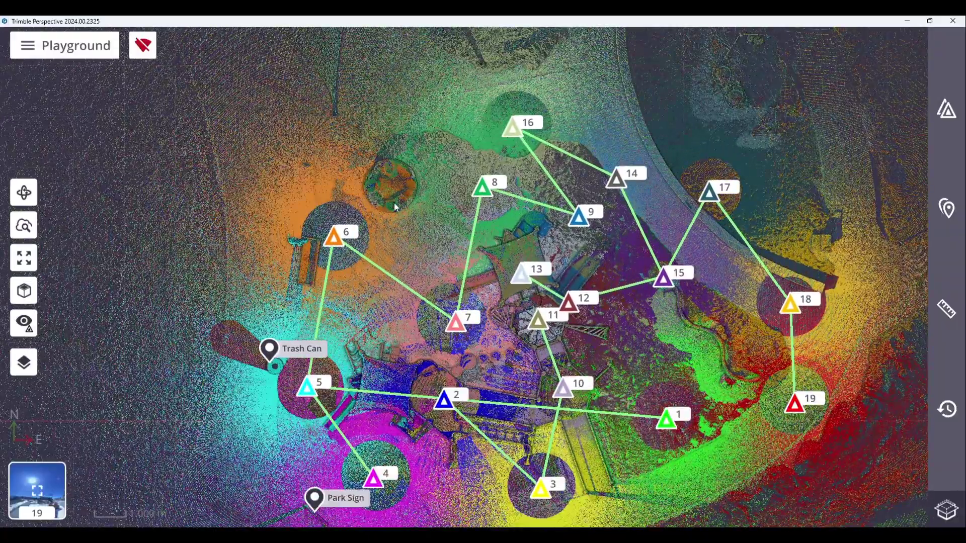
pyautogui.scroll(-2, 397, 210)
pyautogui.scroll(-3, 396, 210)
pyautogui.moveTo(394, 212); pyautogui.dragTo(478, 235)
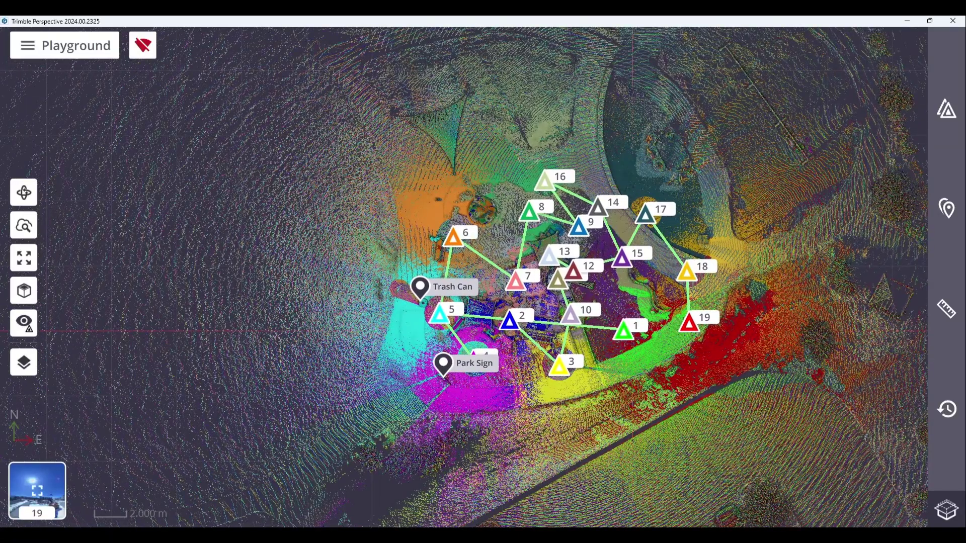
pyautogui.moveTo(210, 449); pyautogui.dragTo(142, 458)
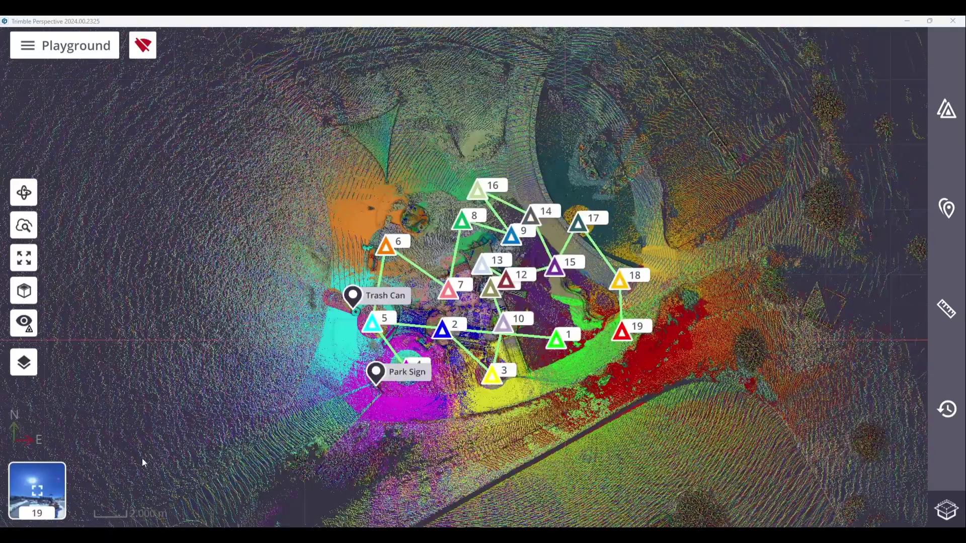
# Orbit the plan view into an oblique 3D view of the play structures and trees.
pyautogui.click(23, 193)
pyautogui.scroll(5, 471, 306)
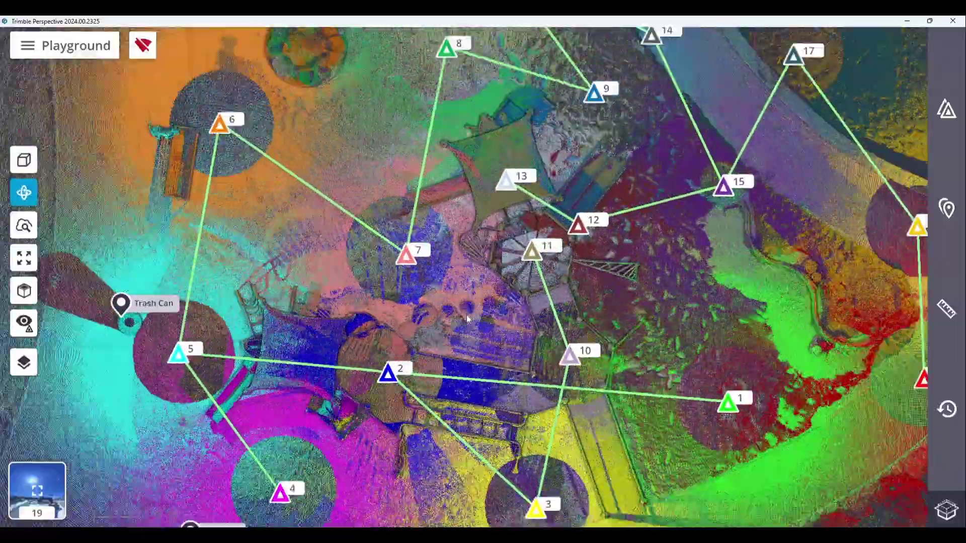
pyautogui.moveTo(467, 315); pyautogui.dragTo(500, 217)
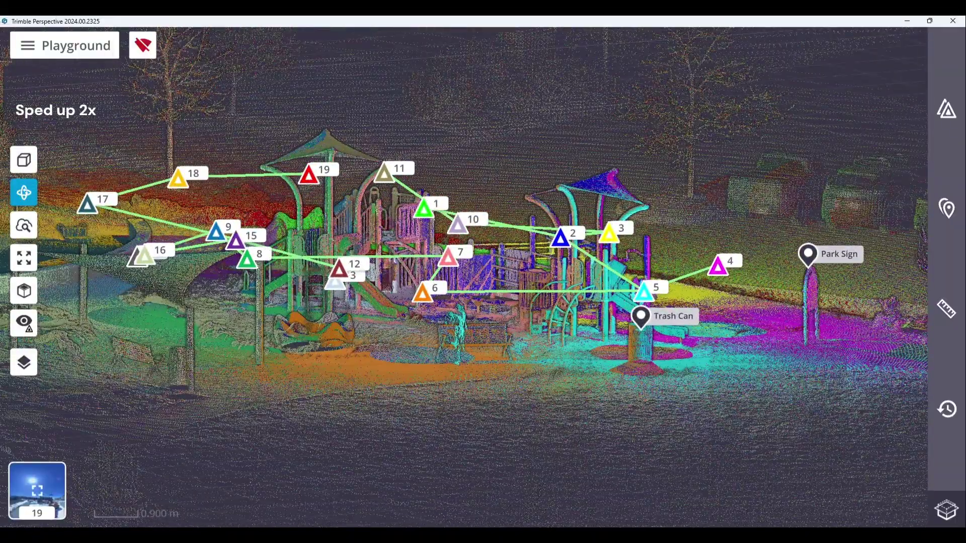
# Magnify the play structure near station 13 and orbit to see the stairs side-on.
pyautogui.click(24, 226)
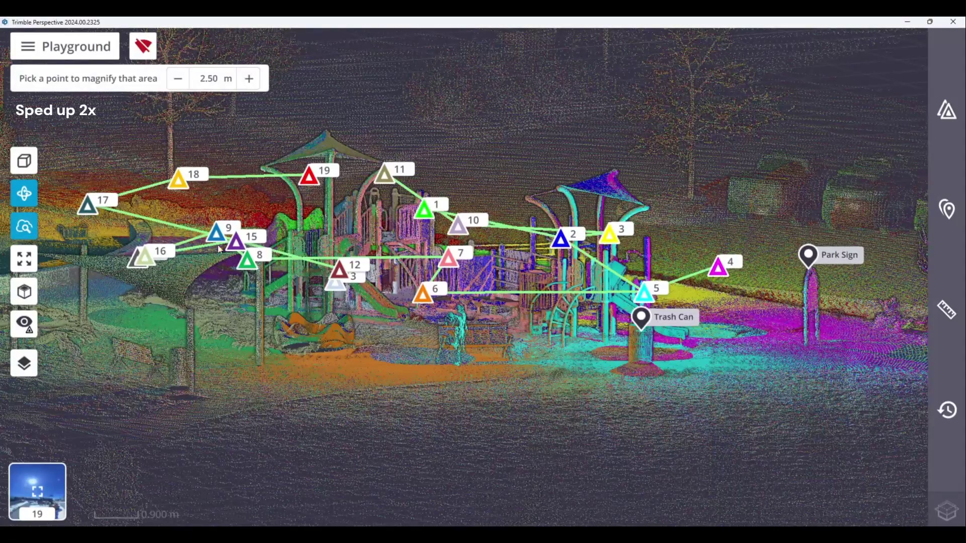
pyautogui.click(316, 246)
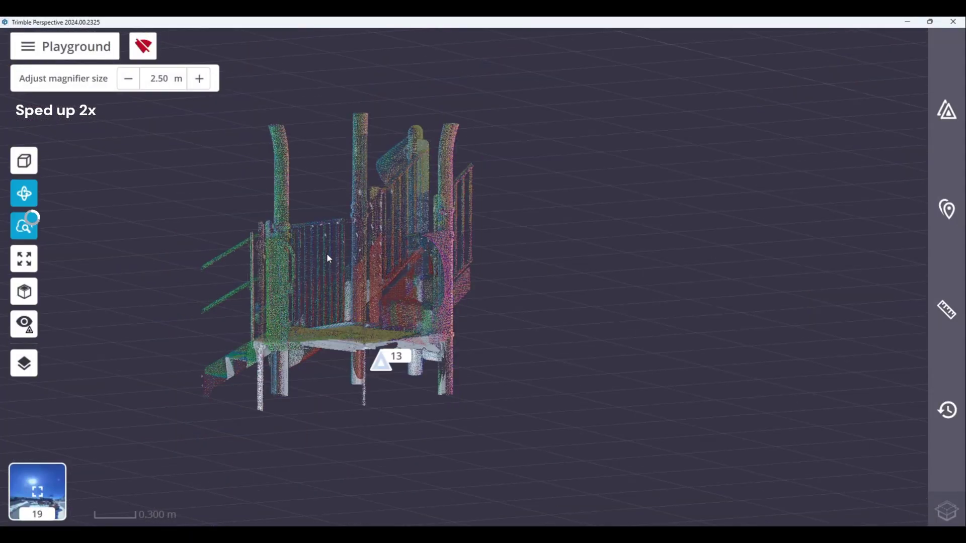
pyautogui.moveTo(291, 268); pyautogui.dragTo(282, 179)
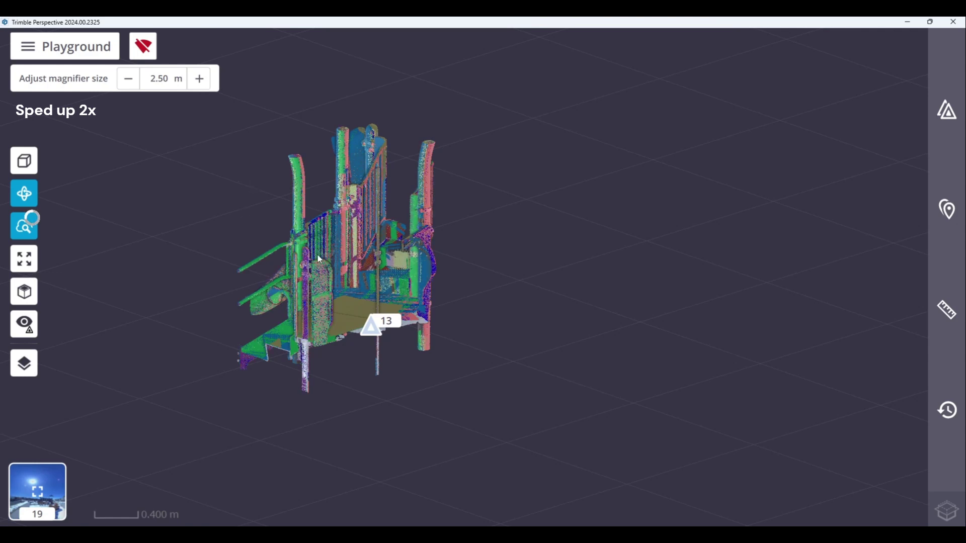
pyautogui.doubleClick(281, 236)
pyautogui.moveTo(265, 218); pyautogui.dragTo(388, 209)
pyautogui.scroll(-5, 387, 209)
# Shrink the magnified area to 1.00 m, then widen it to 3.00 m.
pyautogui.click(128, 78)
pyautogui.click(129, 79)
pyautogui.click(128, 79)
pyautogui.click(196, 84)
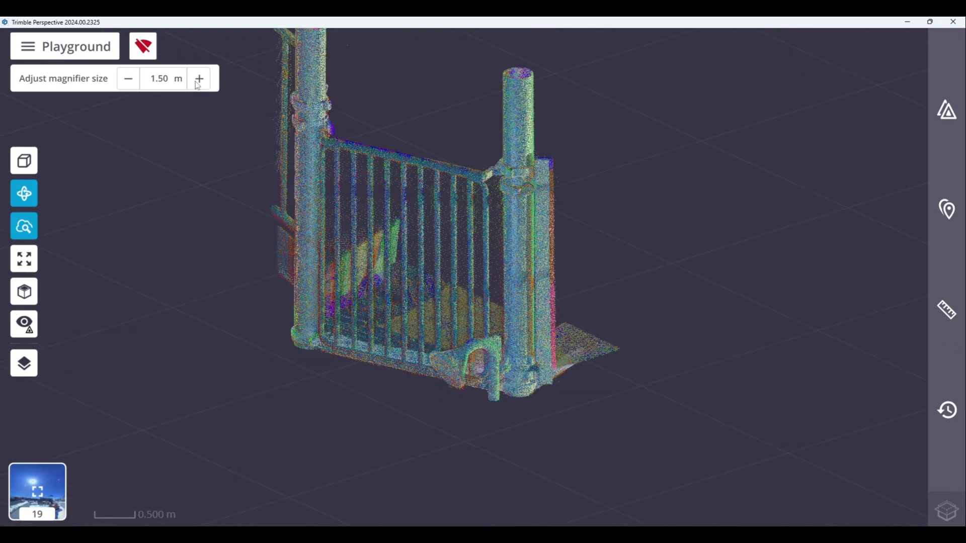
pyautogui.click(196, 84)
pyautogui.click(196, 84)
pyautogui.click(196, 84)
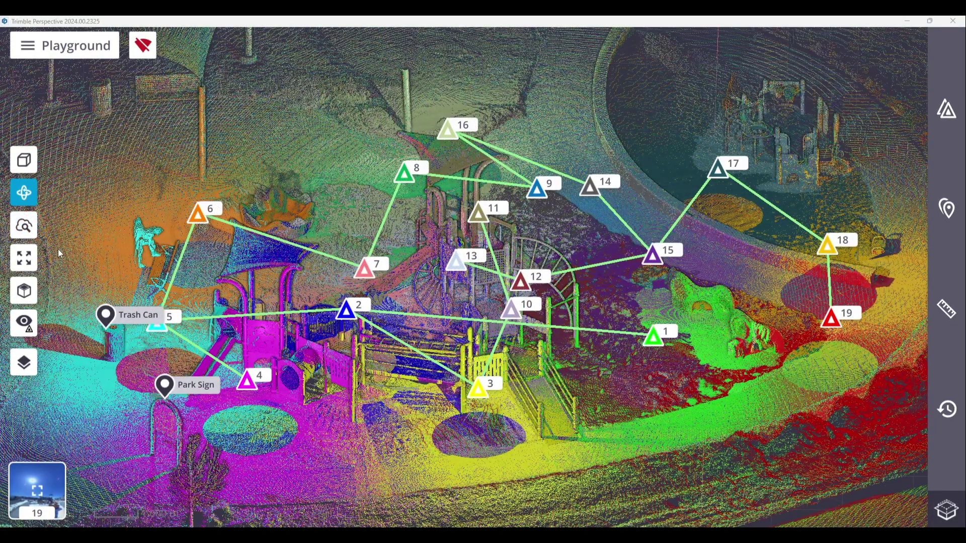
# Fit the entire point cloud in view and orbit to a high diagonal angle.
pyautogui.click(29, 262)
pyautogui.moveTo(377, 297); pyautogui.dragTo(211, 315)
pyautogui.moveTo(431, 398); pyautogui.dragTo(424, 370)
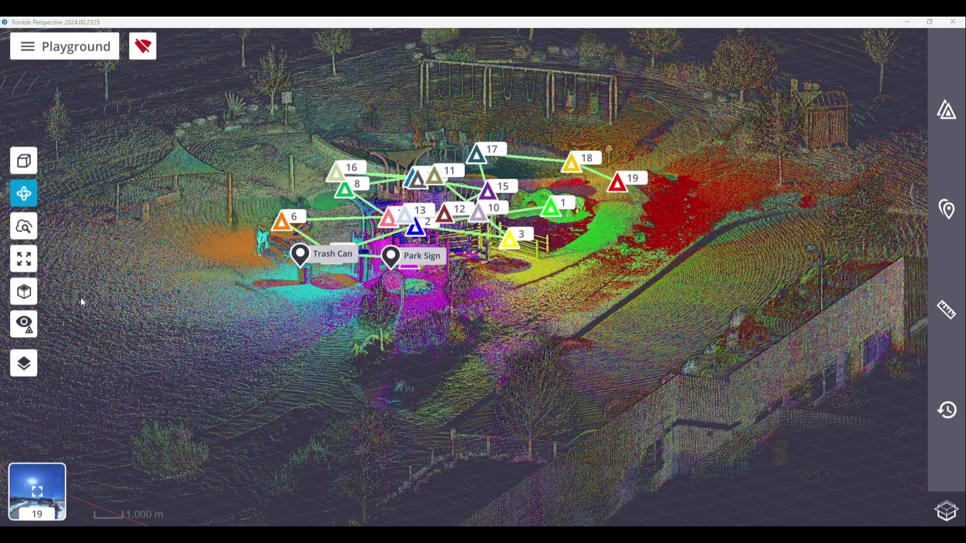
# Show the Top, Side and Front preset views in turn, ending on an oblique orbit.
pyautogui.click(26, 291)
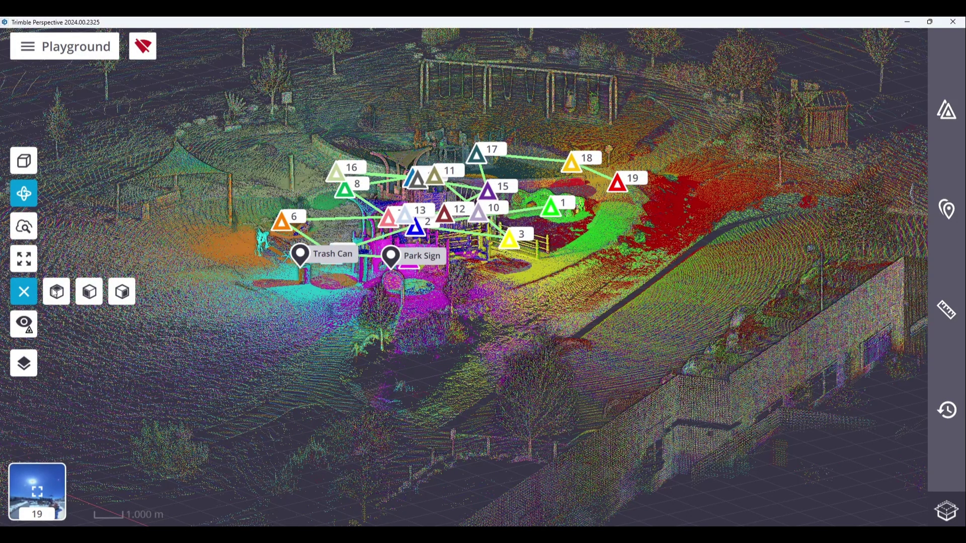
pyautogui.click(67, 294)
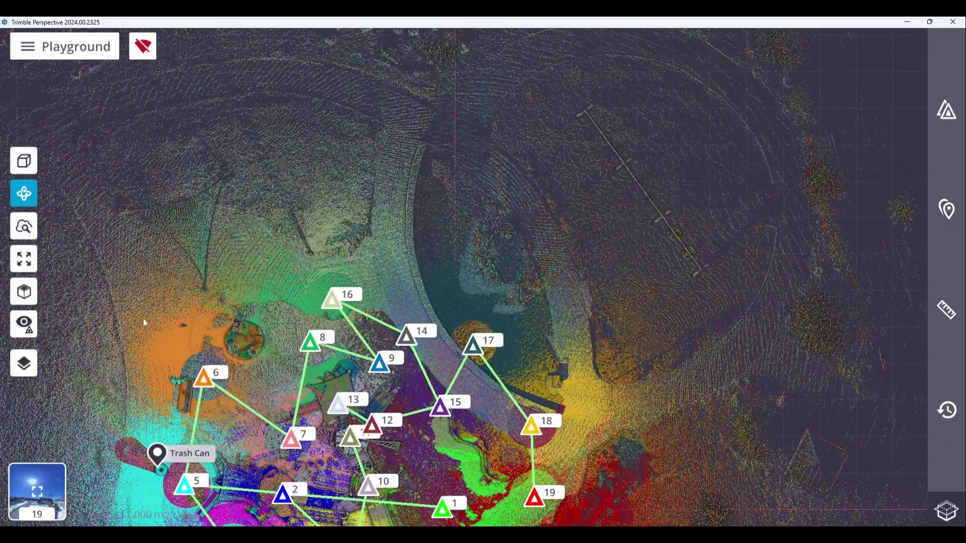
pyautogui.click(23, 292)
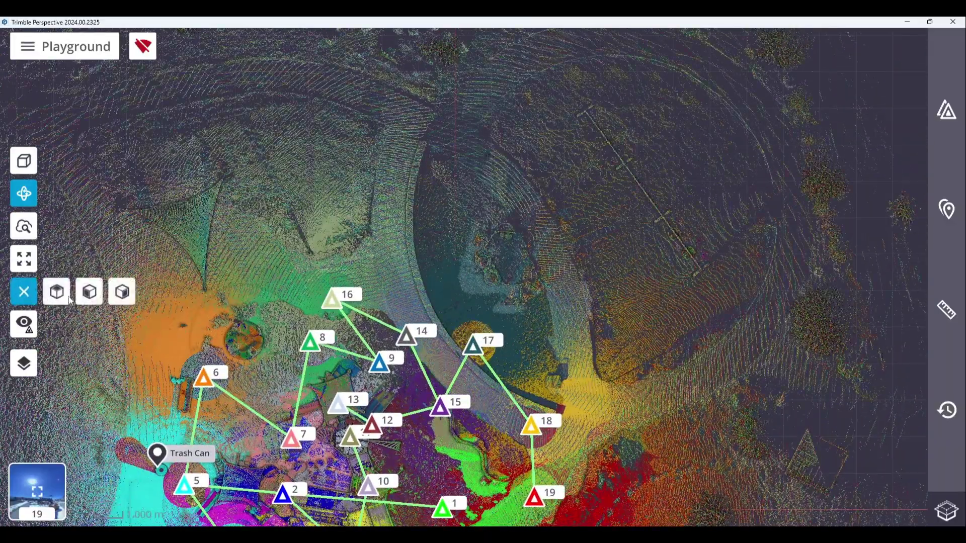
pyautogui.click(87, 297)
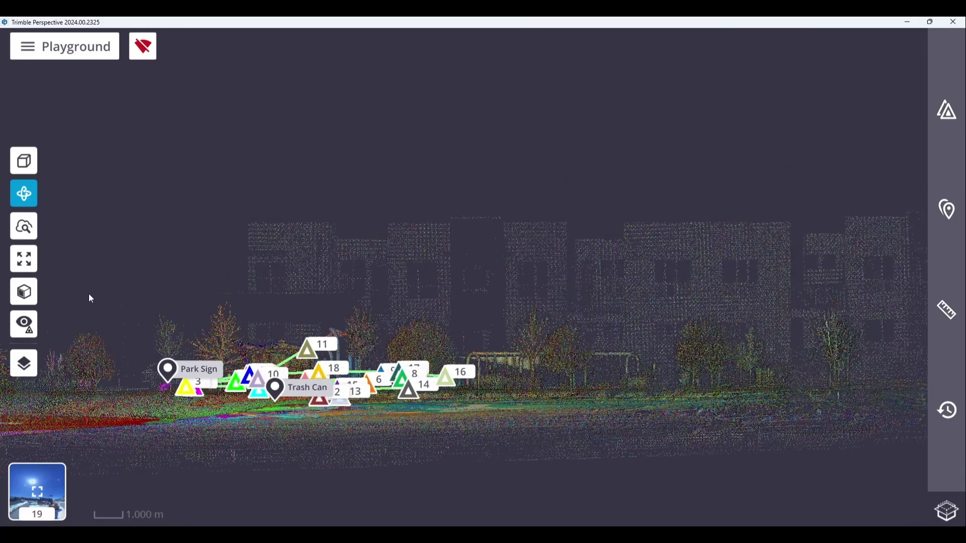
pyautogui.click(23, 292)
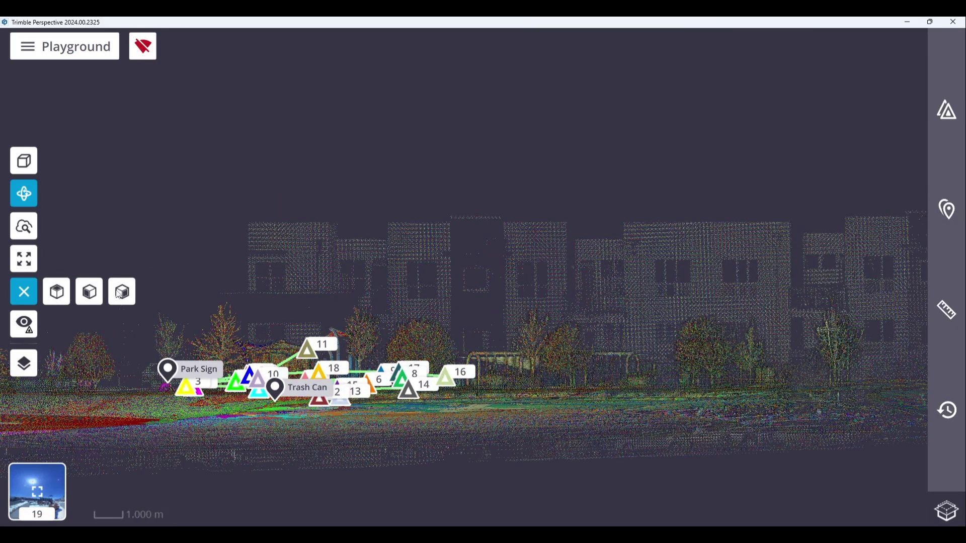
pyautogui.click(122, 293)
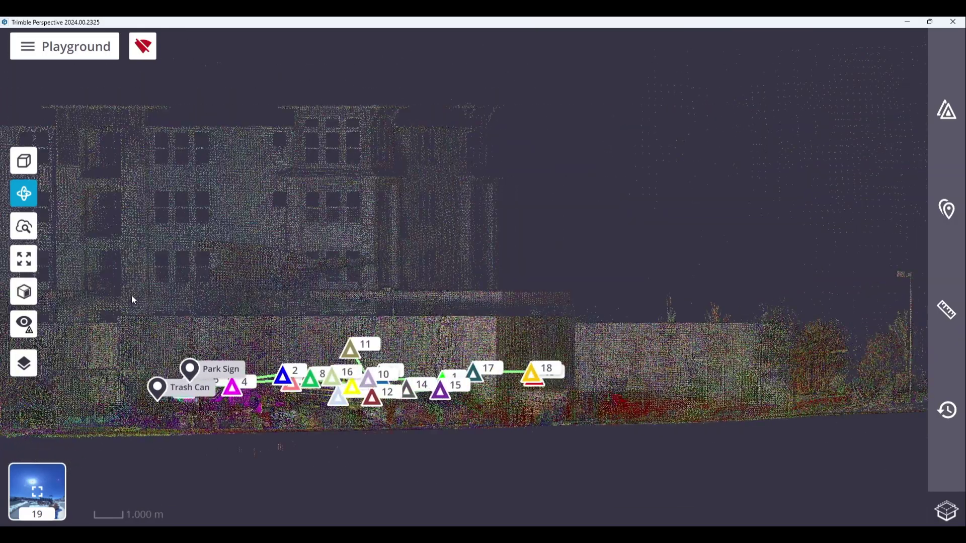
pyautogui.moveTo(415, 359); pyautogui.dragTo(376, 361)
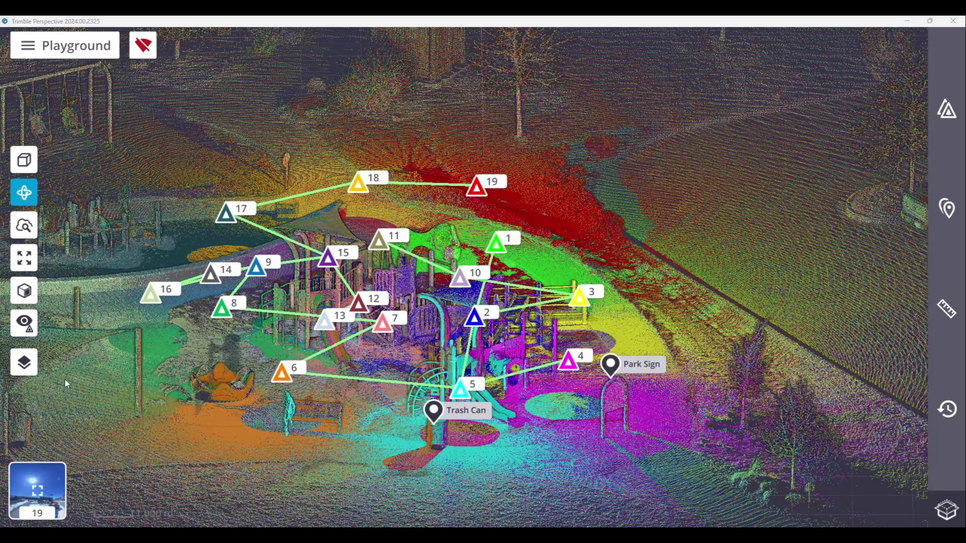
# Hide the cloud and markers, show them again, preview only stations 15–19, then restore all.
pyautogui.click(21, 324)
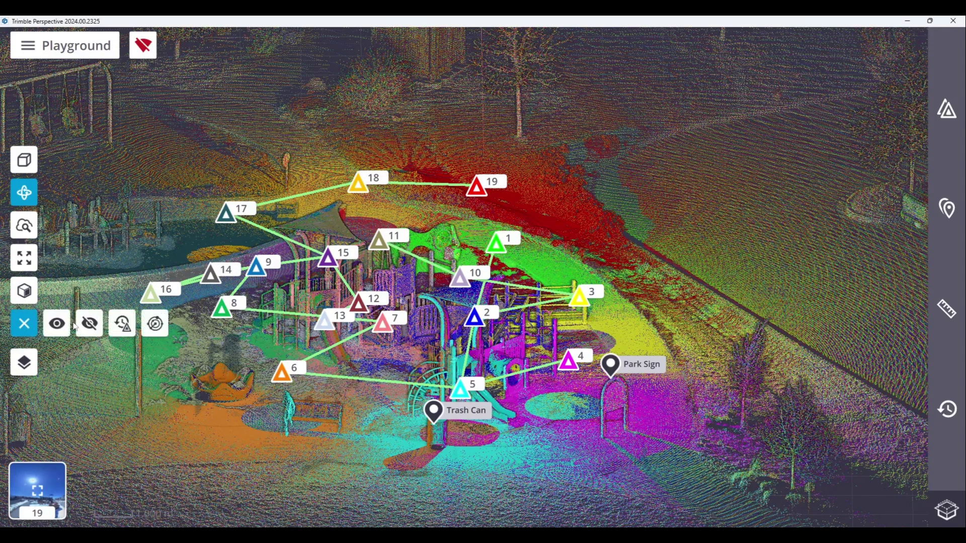
pyautogui.click(91, 325)
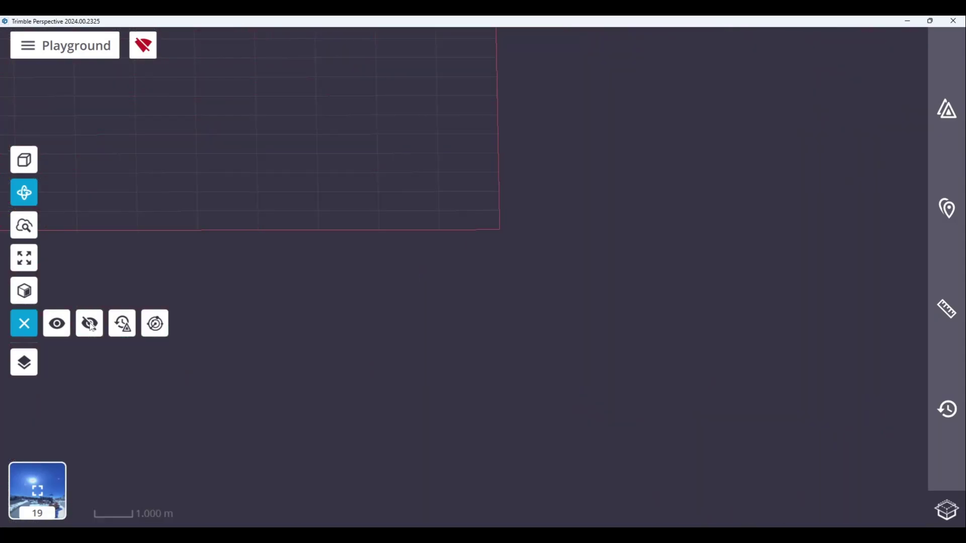
pyautogui.click(59, 328)
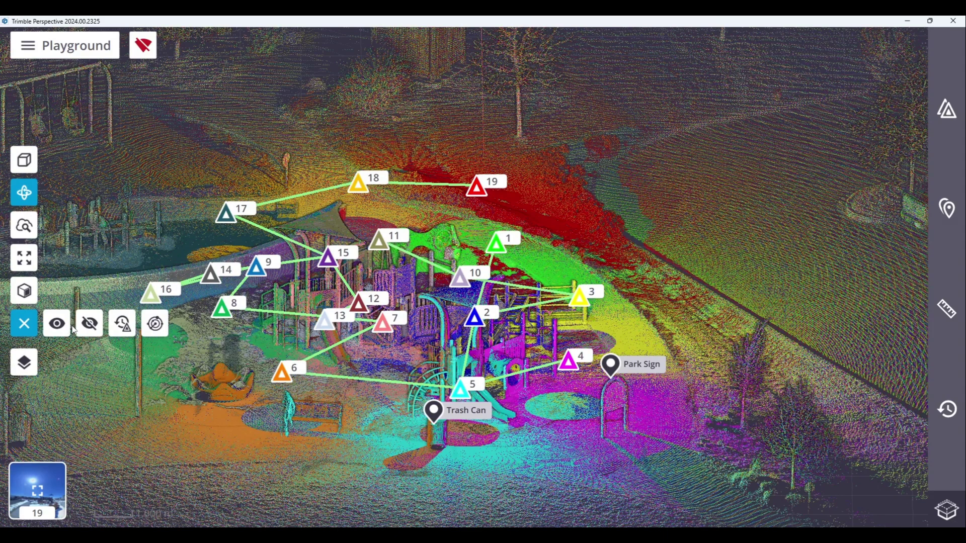
pyautogui.click(122, 324)
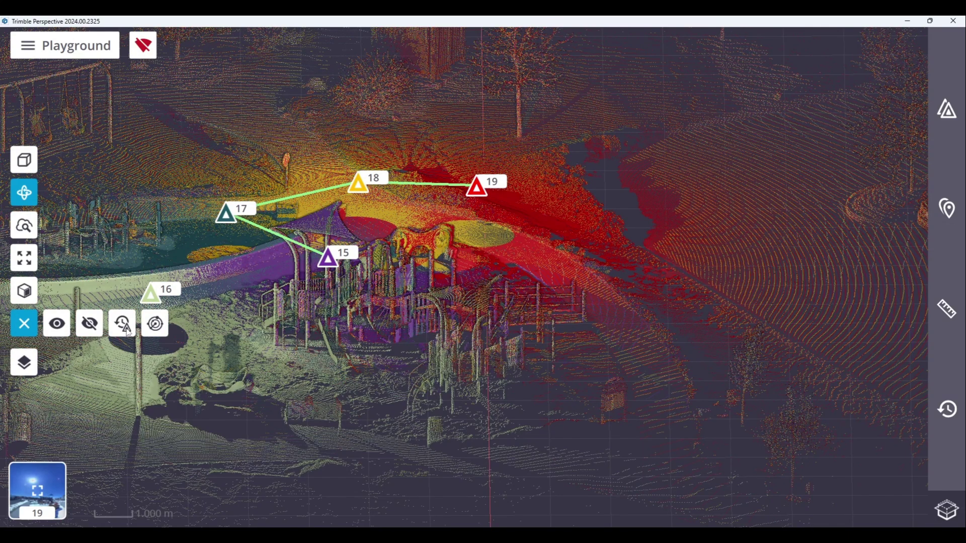
pyautogui.click(63, 328)
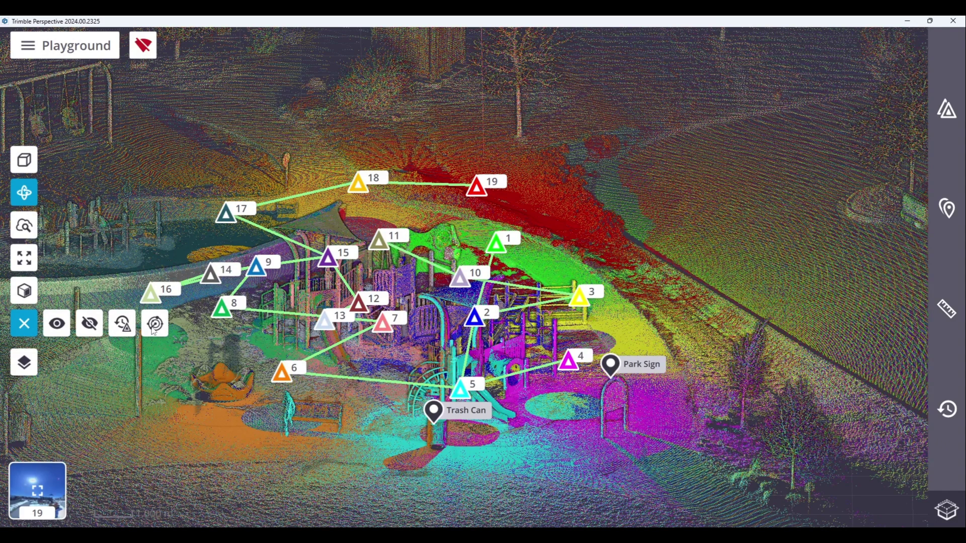
# Filter the cloud to station 19, show all stations again, and fly to station 3.
pyautogui.click(155, 324)
pyautogui.click(182, 326)
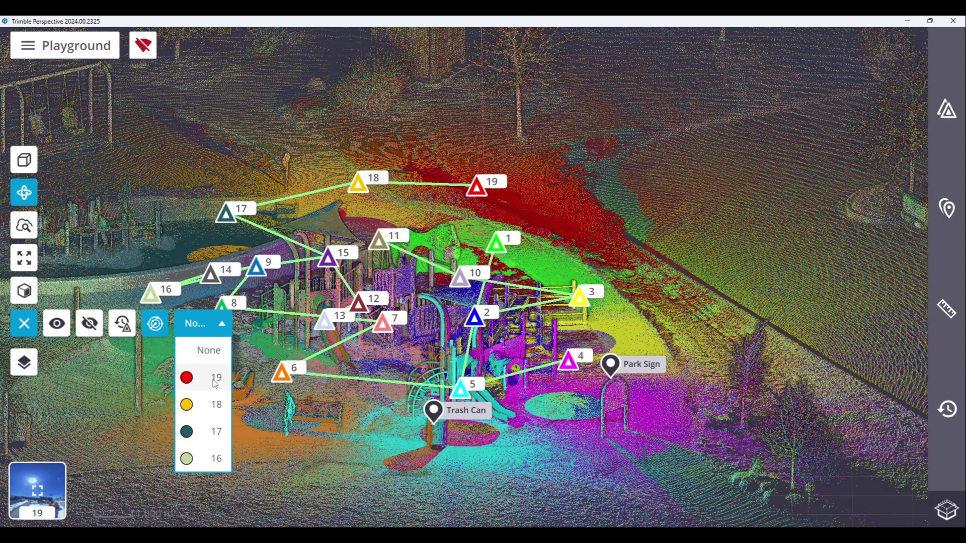
pyautogui.click(215, 379)
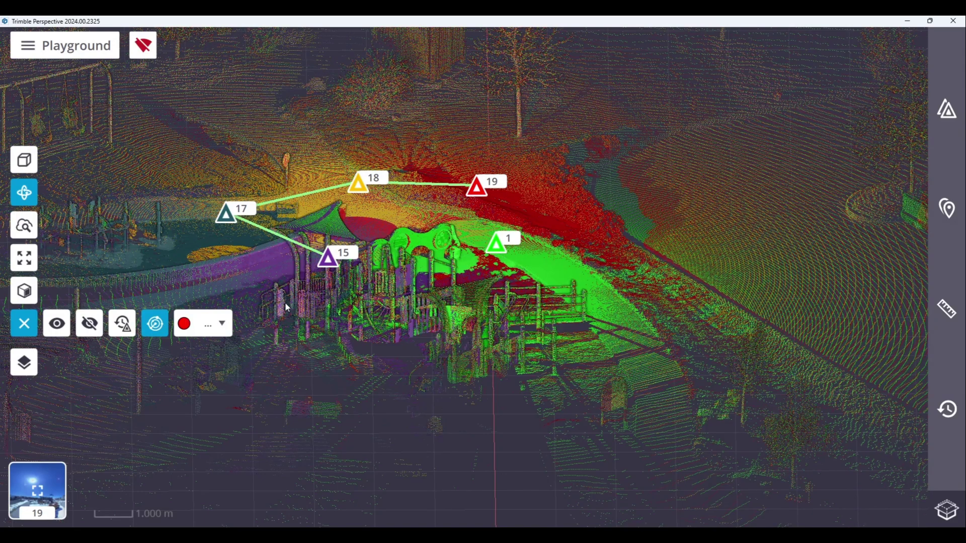
pyautogui.scroll(1, 366, 237)
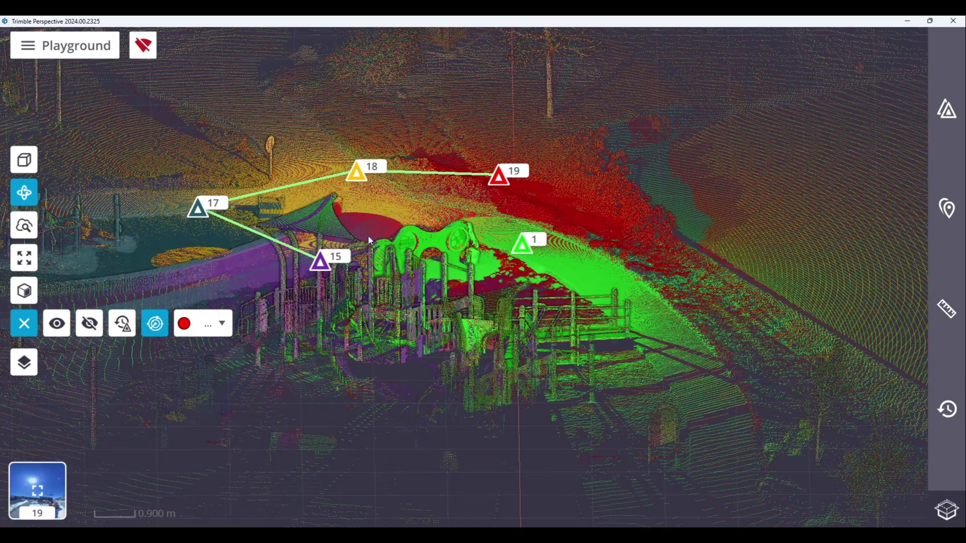
pyautogui.click(54, 324)
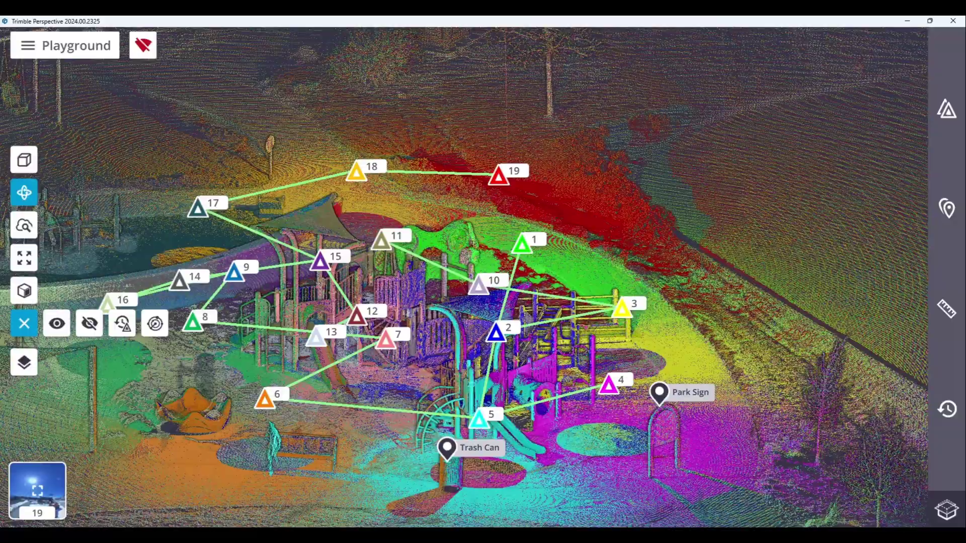
pyautogui.click(622, 308)
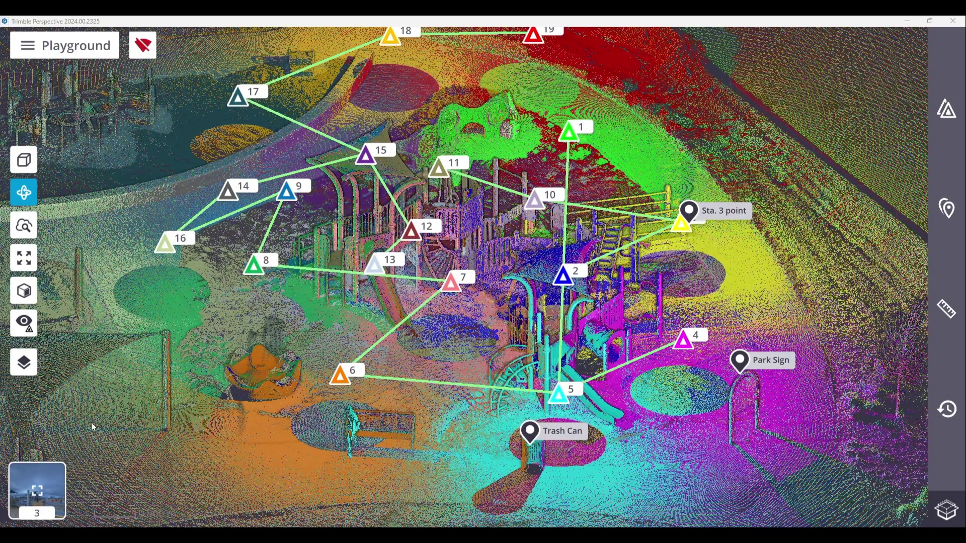
# Toggle between point-cloud rendering modes to compare them, ending on the original.
pyautogui.click(26, 367)
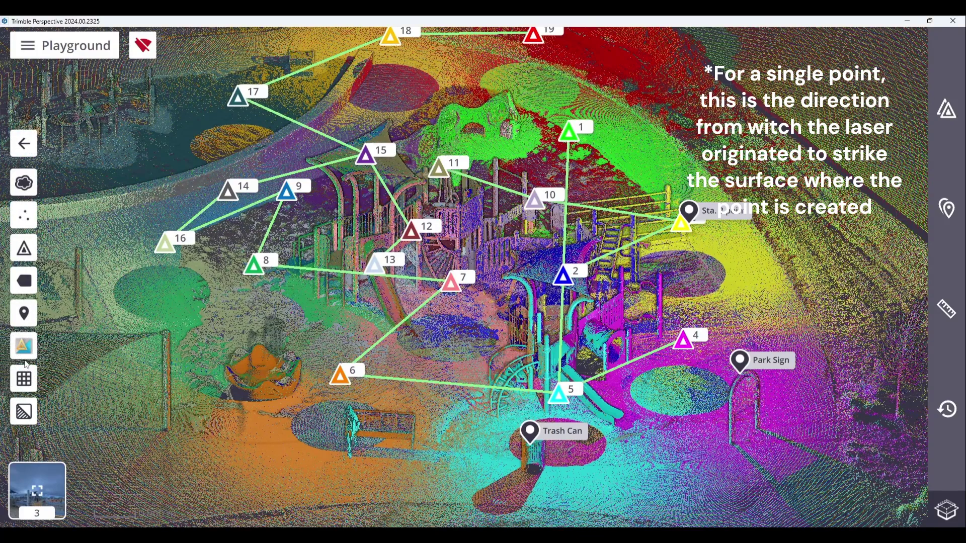
pyautogui.click(28, 183)
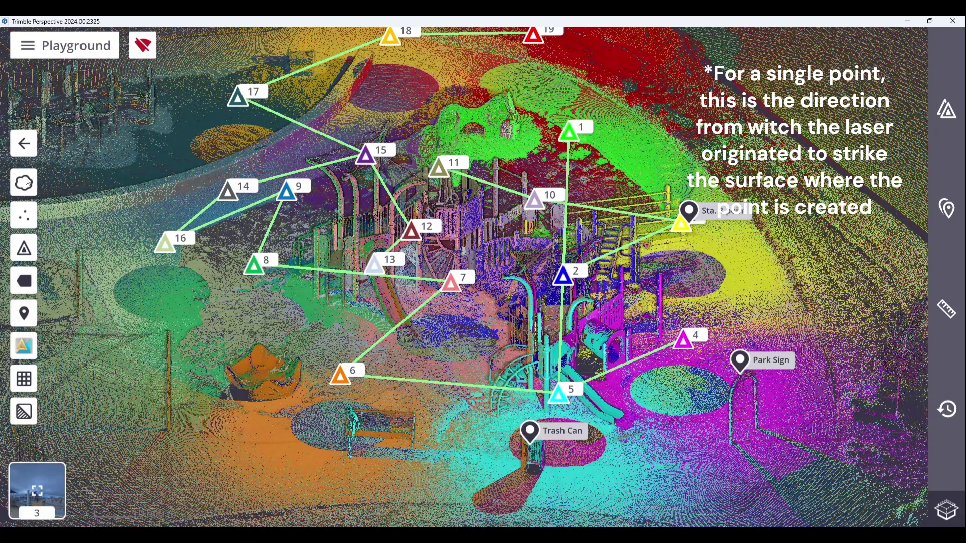
pyautogui.click(28, 184)
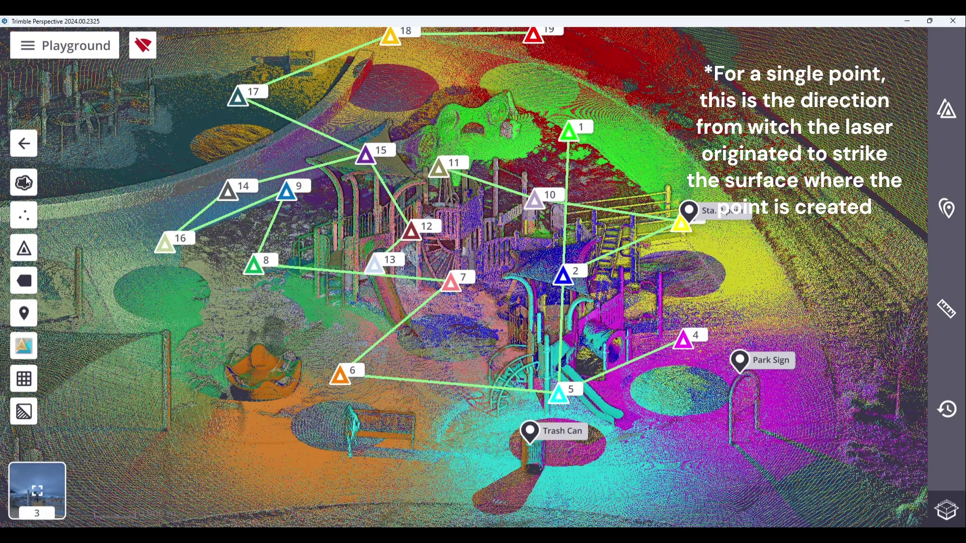
pyautogui.click(28, 182)
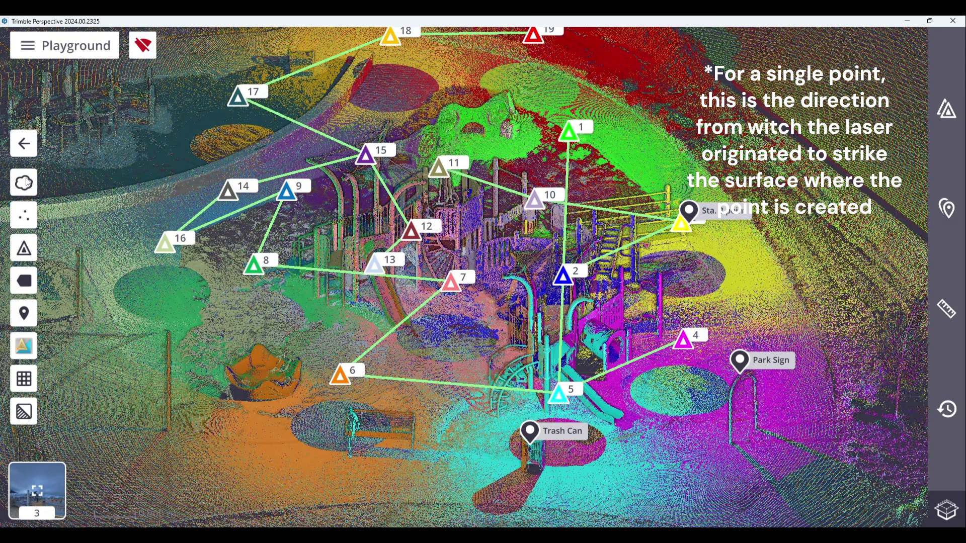
pyautogui.click(28, 183)
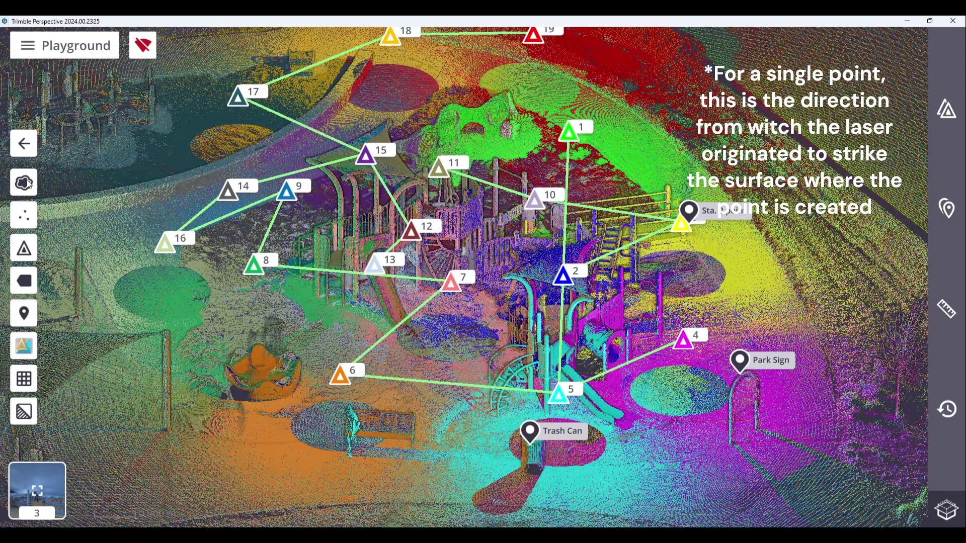
pyautogui.click(29, 184)
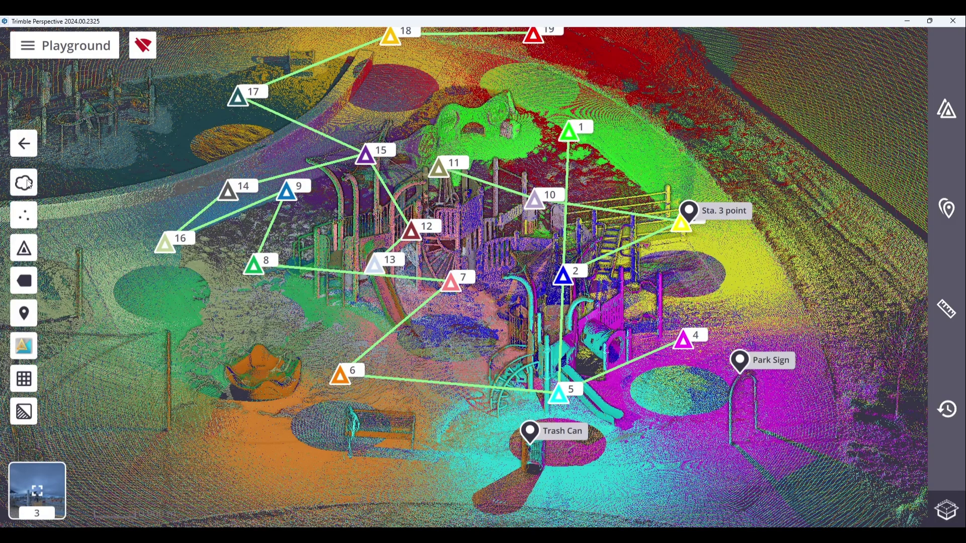
pyautogui.click(28, 184)
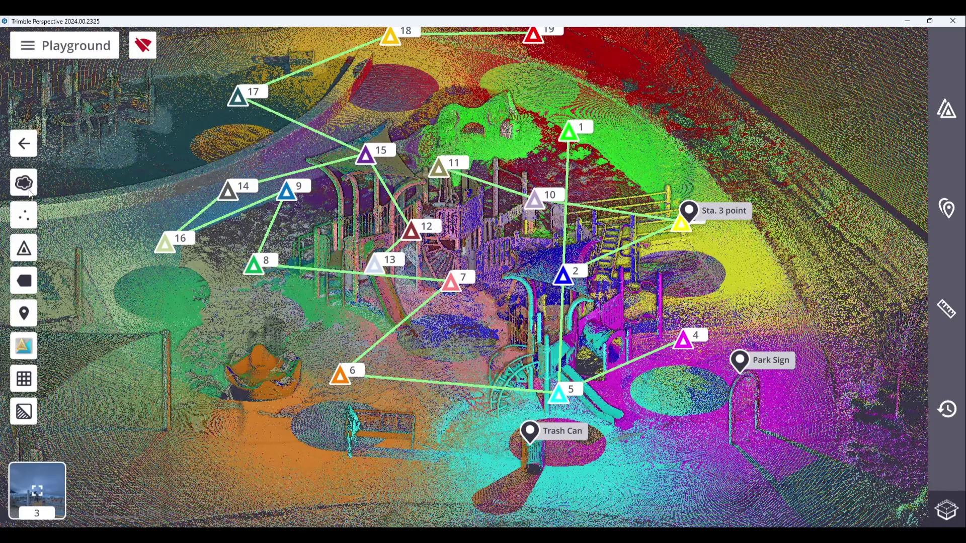
# Increase the point density, then set the largest point size.
pyautogui.click(25, 215)
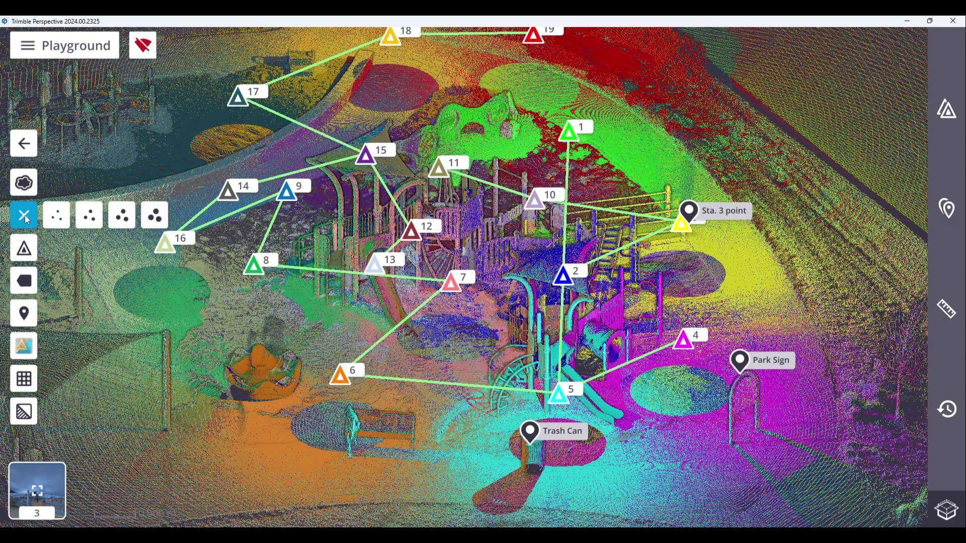
pyautogui.click(90, 220)
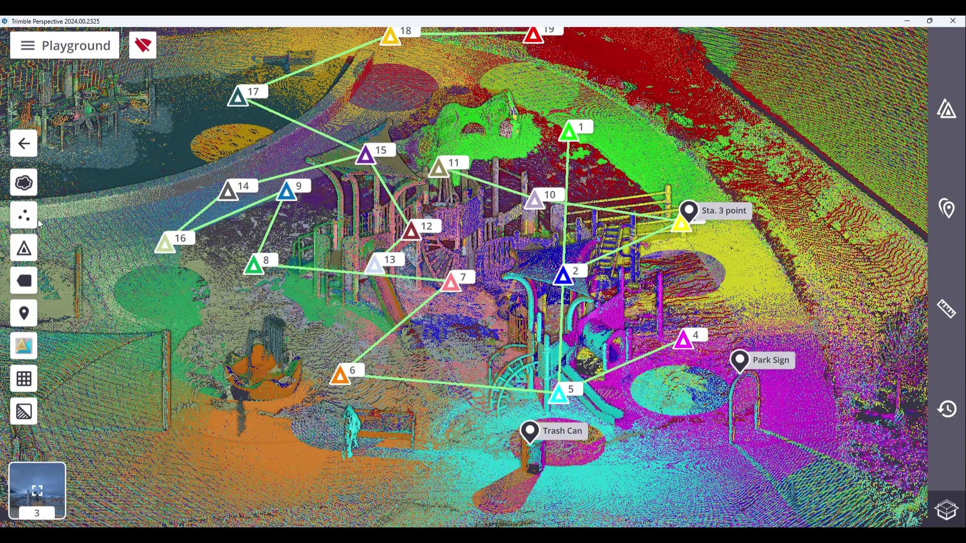
pyautogui.click(36, 222)
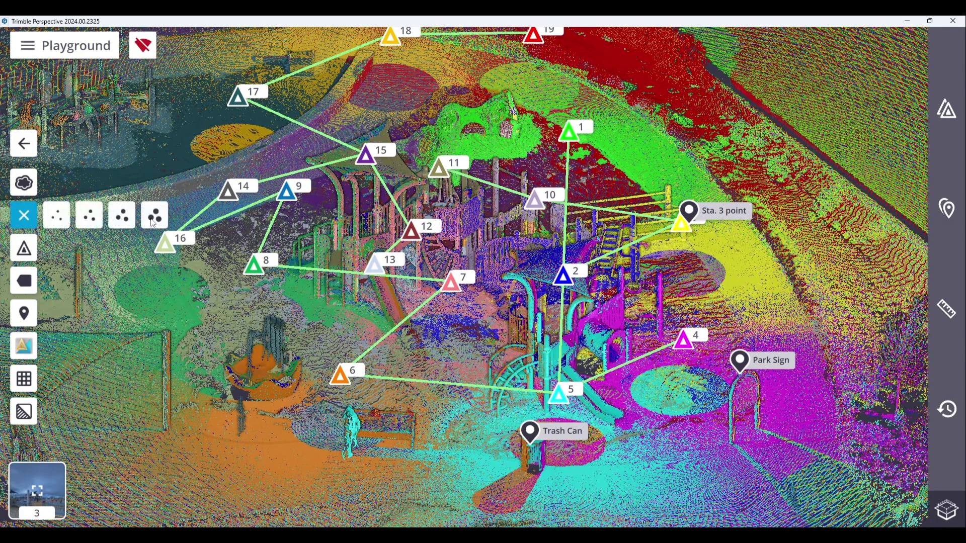
pyautogui.click(155, 217)
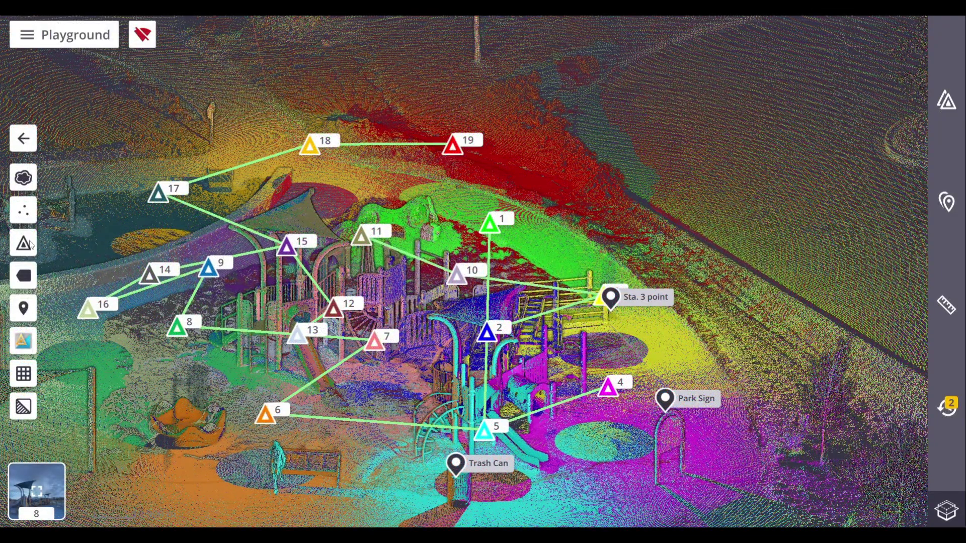
pyautogui.click(23, 244)
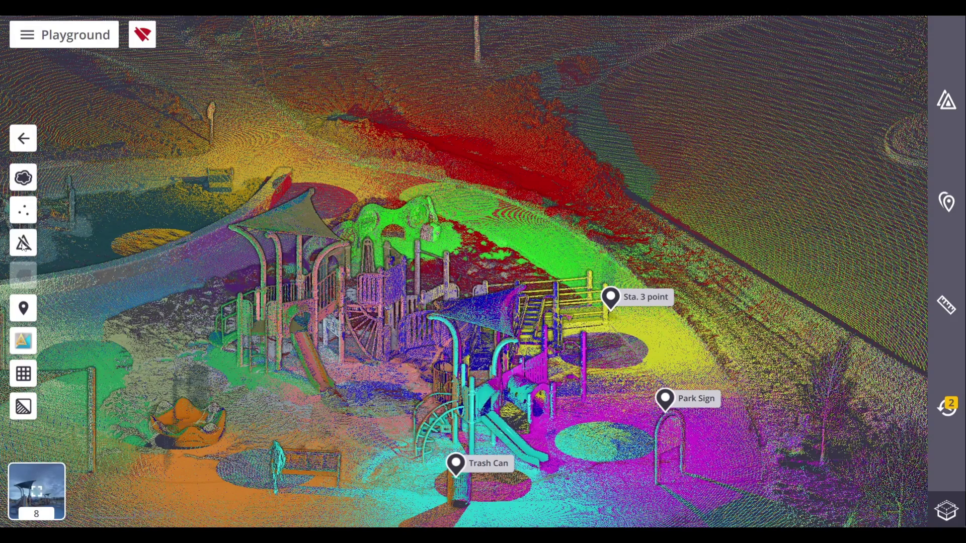
pyautogui.click(23, 244)
pyautogui.click(23, 244)
pyautogui.click(23, 244)
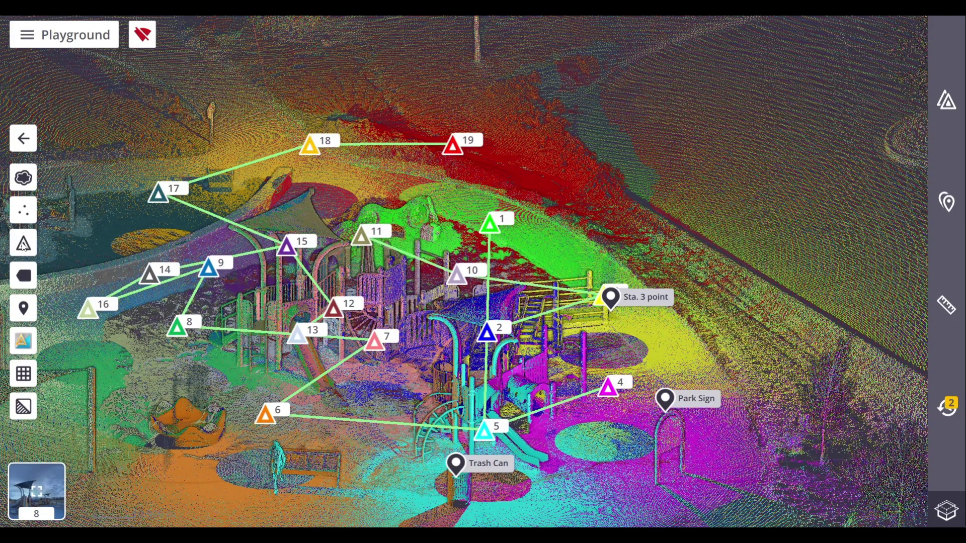
pyautogui.click(27, 278)
pyautogui.click(27, 278)
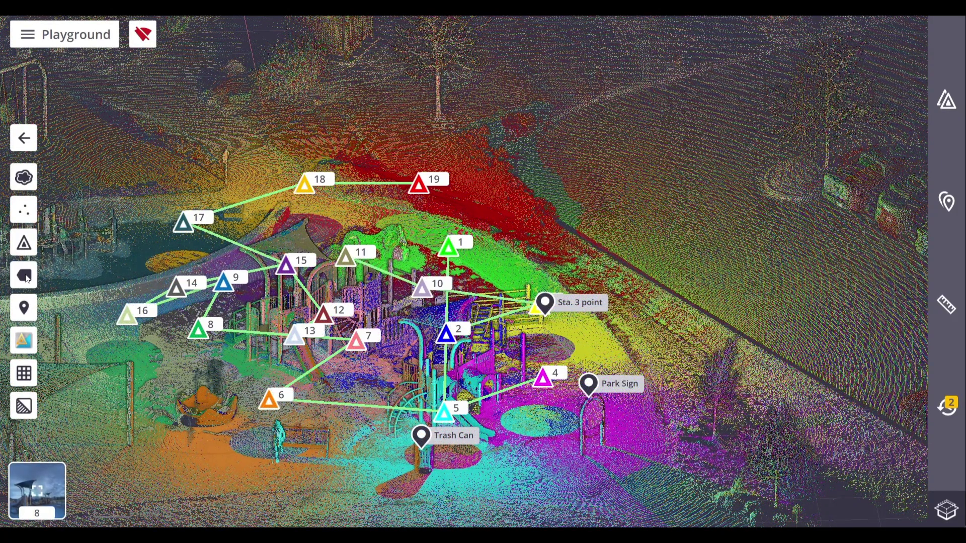
pyautogui.click(27, 278)
pyautogui.click(27, 278)
# Hide all pins in the scene, then show them again.
pyautogui.click(28, 310)
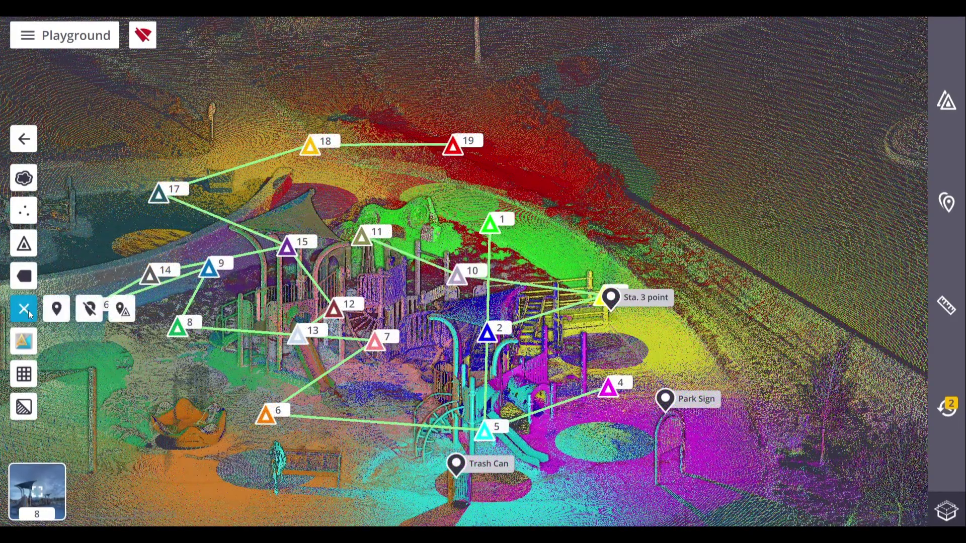
pyautogui.click(93, 312)
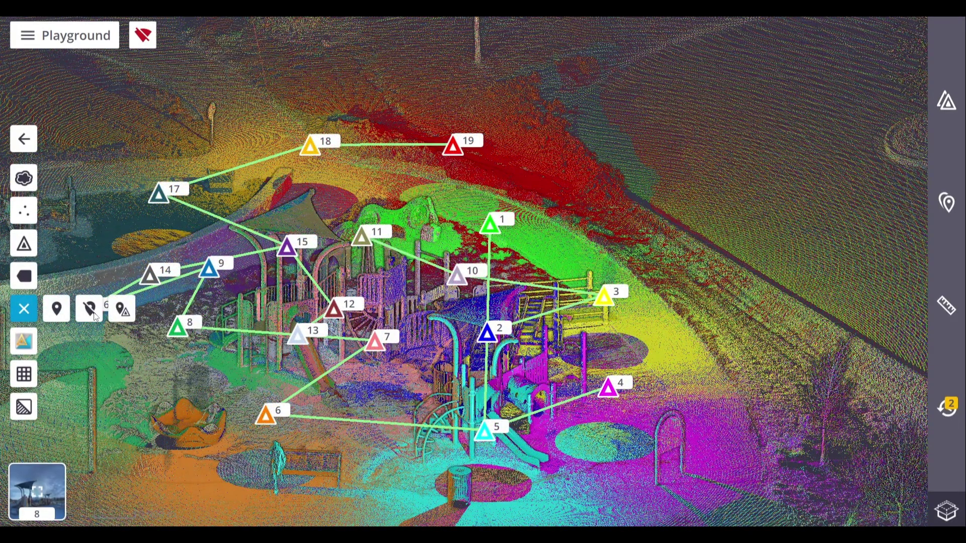
pyautogui.click(57, 309)
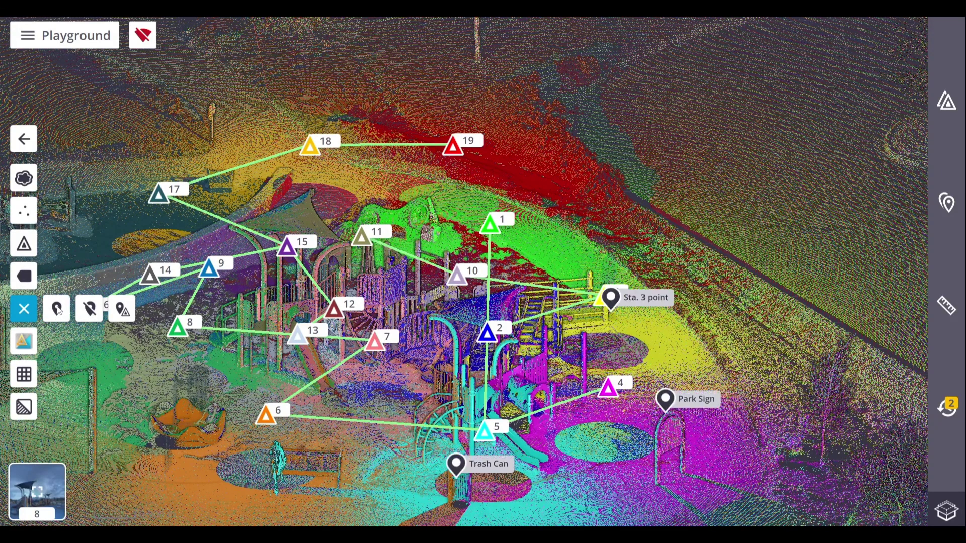
# Filter markers to station 3, turn the filter off, and close the marker tools.
pyautogui.click(123, 310)
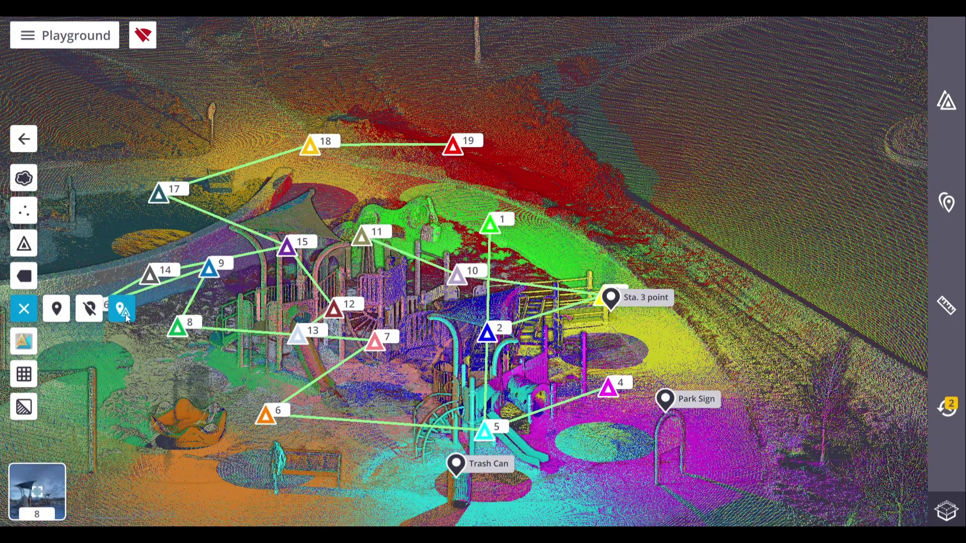
pyautogui.click(165, 318)
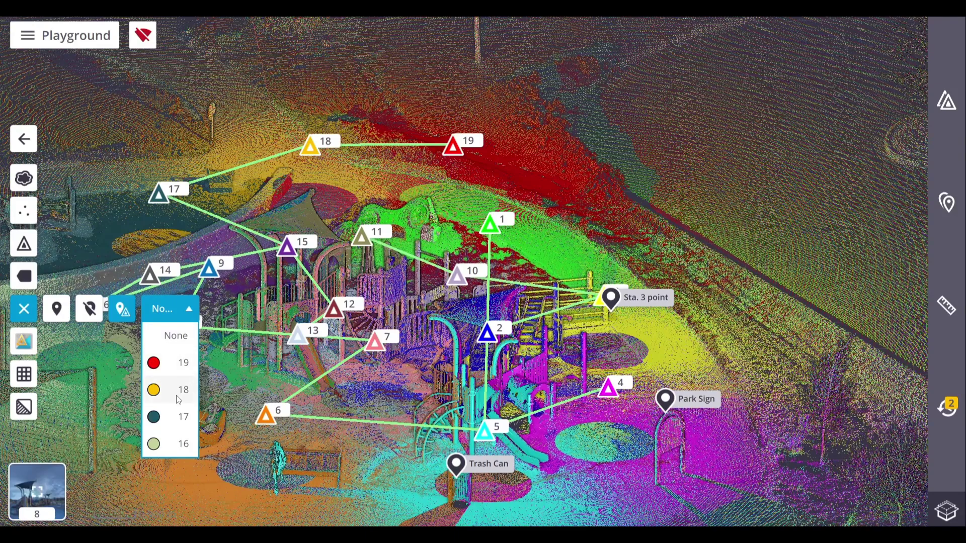
pyautogui.scroll(-5, 176, 395)
pyautogui.scroll(-3, 177, 399)
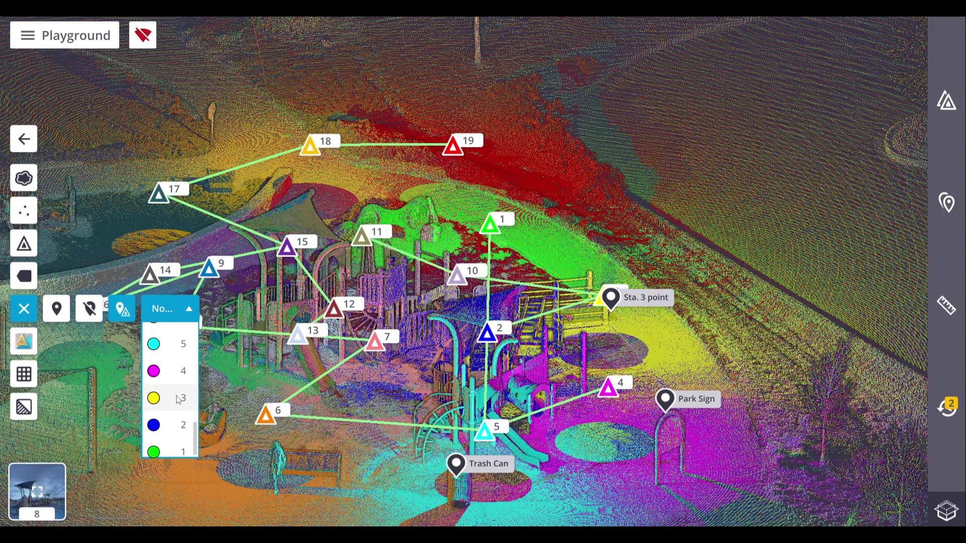
pyautogui.click(178, 399)
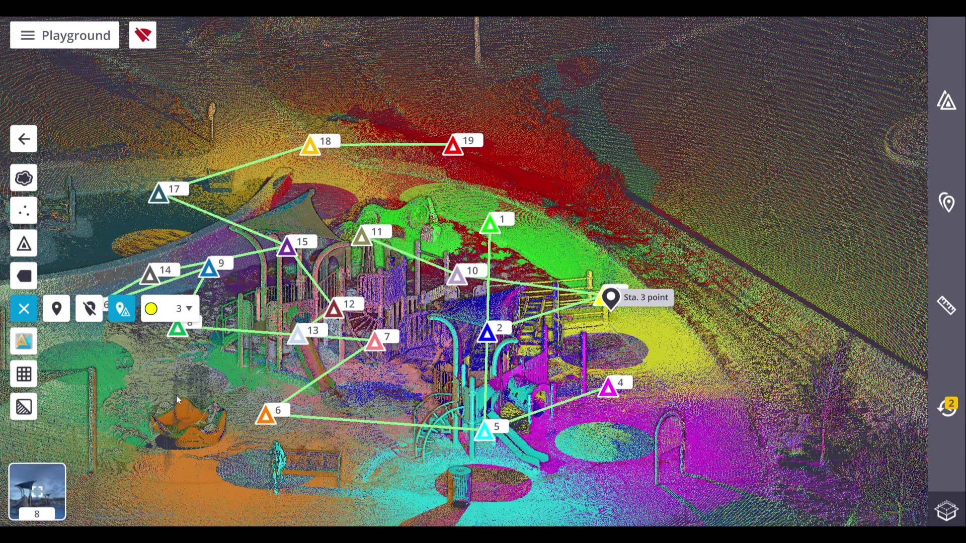
pyautogui.click(58, 310)
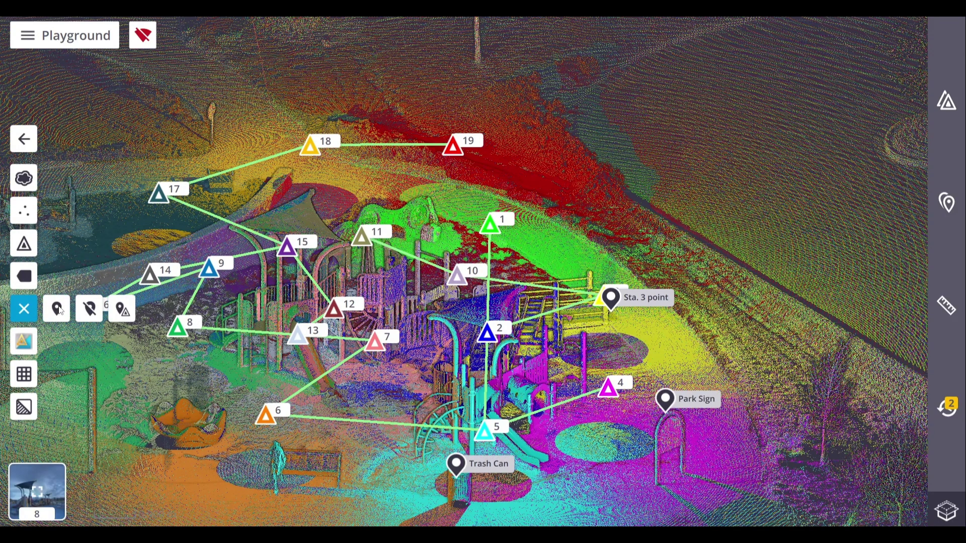
pyautogui.click(33, 311)
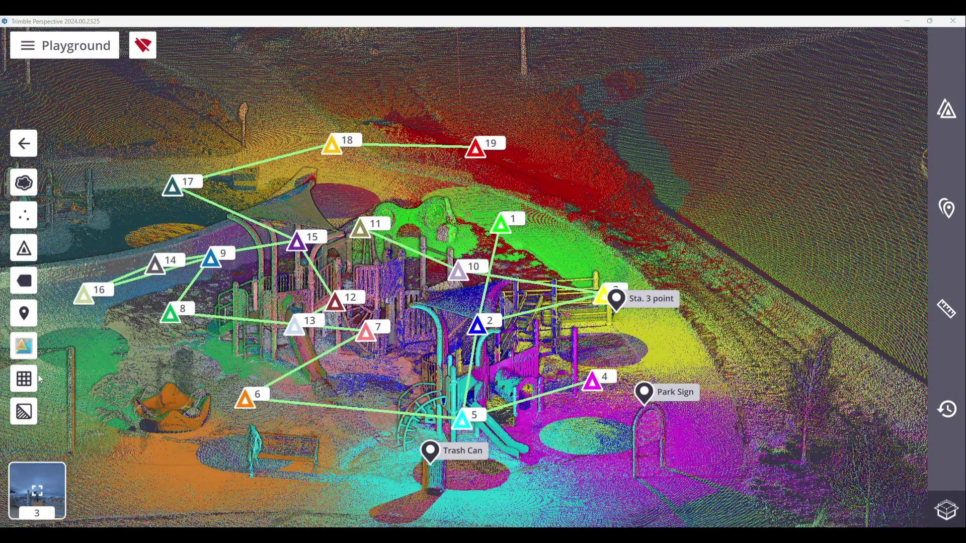
# Colour the point cloud with Scan Color, then Grey Scaled Intensity.
pyautogui.click(34, 349)
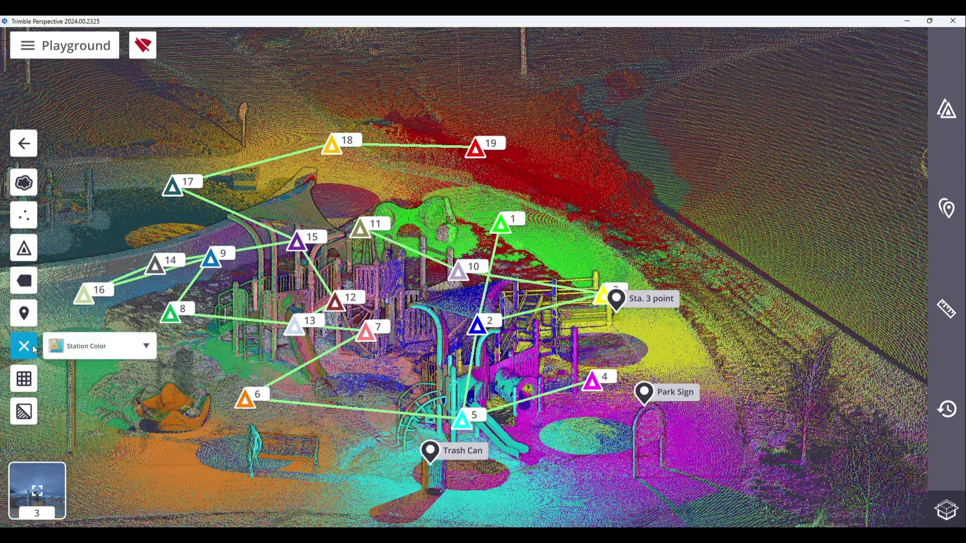
pyautogui.click(90, 349)
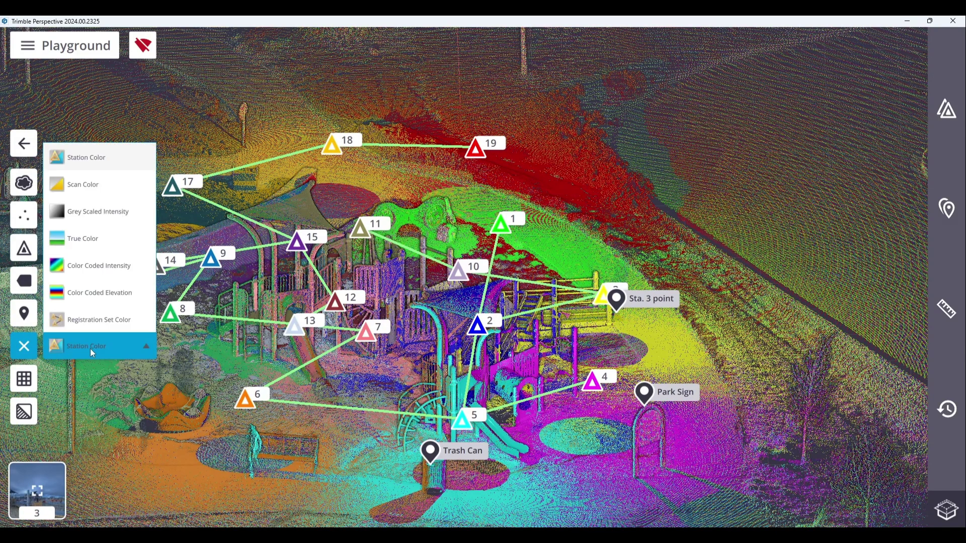
pyautogui.click(96, 187)
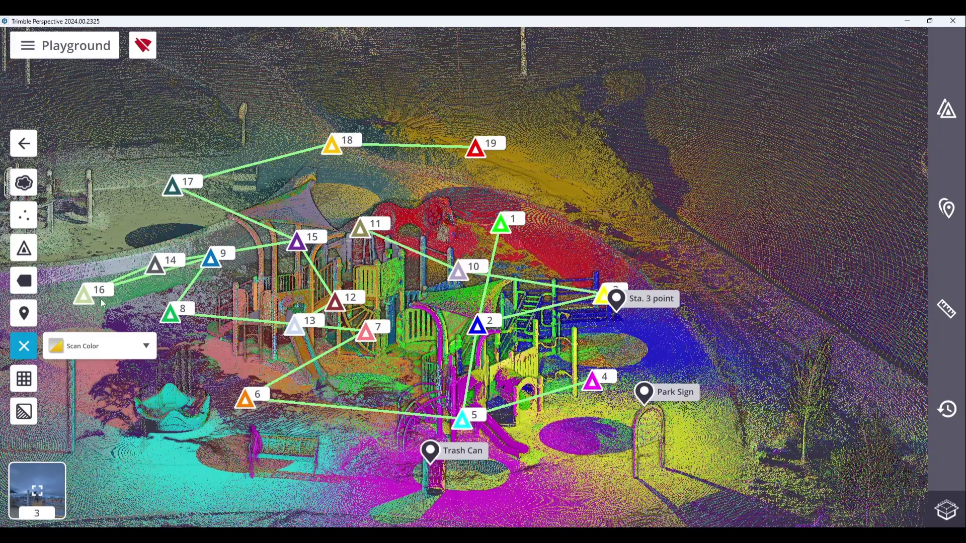
pyautogui.click(114, 352)
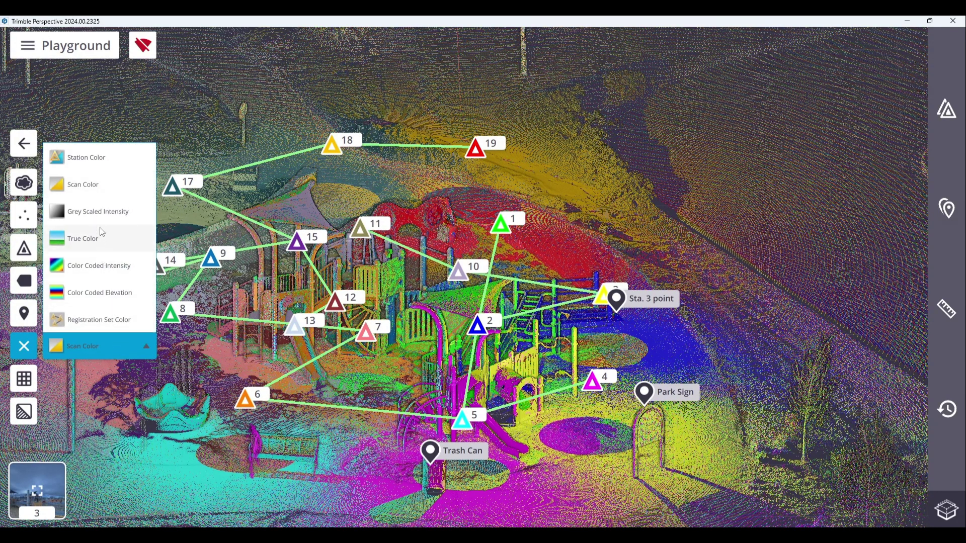
pyautogui.click(107, 213)
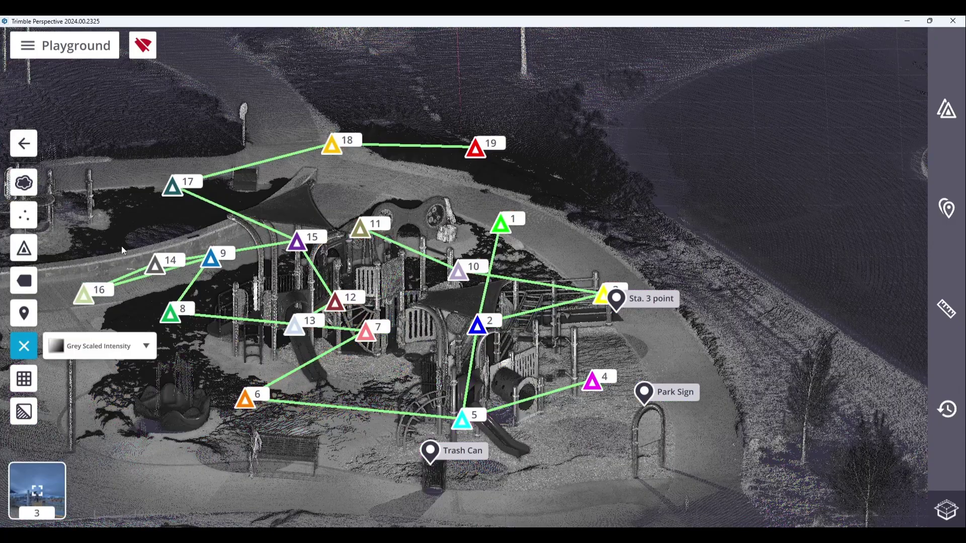
pyautogui.click(122, 246)
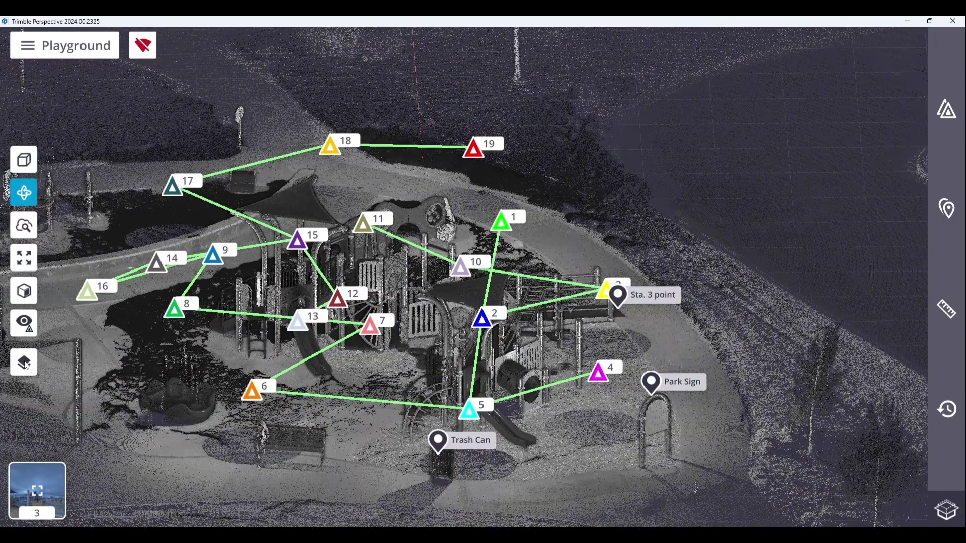
# Switch the point cloud to True Color, then Color Coded Intensity.
pyautogui.click(24, 362)
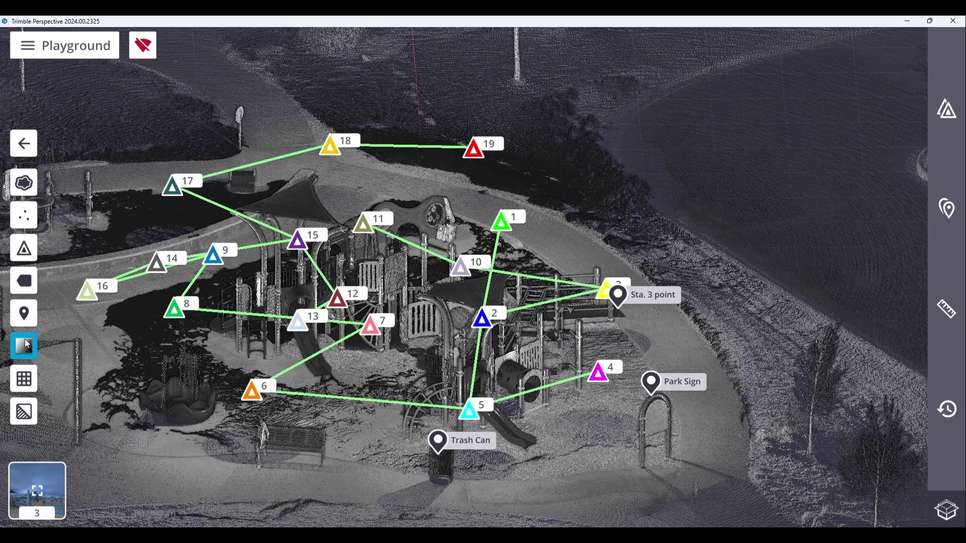
pyautogui.click(26, 344)
pyautogui.click(78, 346)
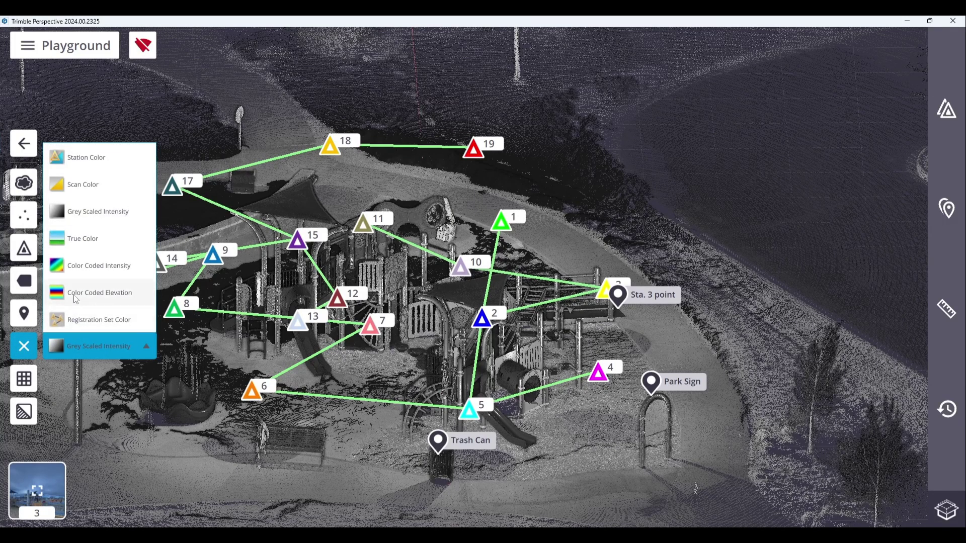
pyautogui.click(85, 245)
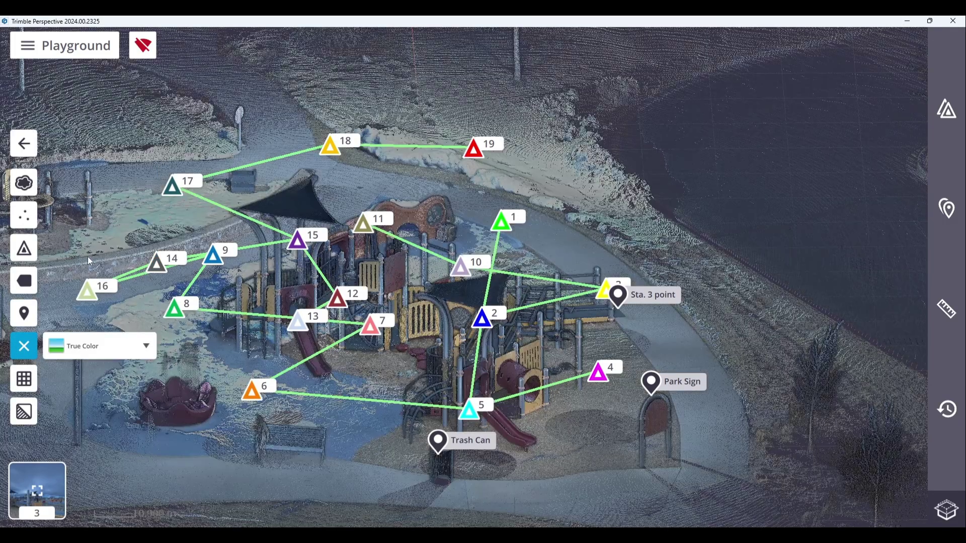
pyautogui.click(106, 347)
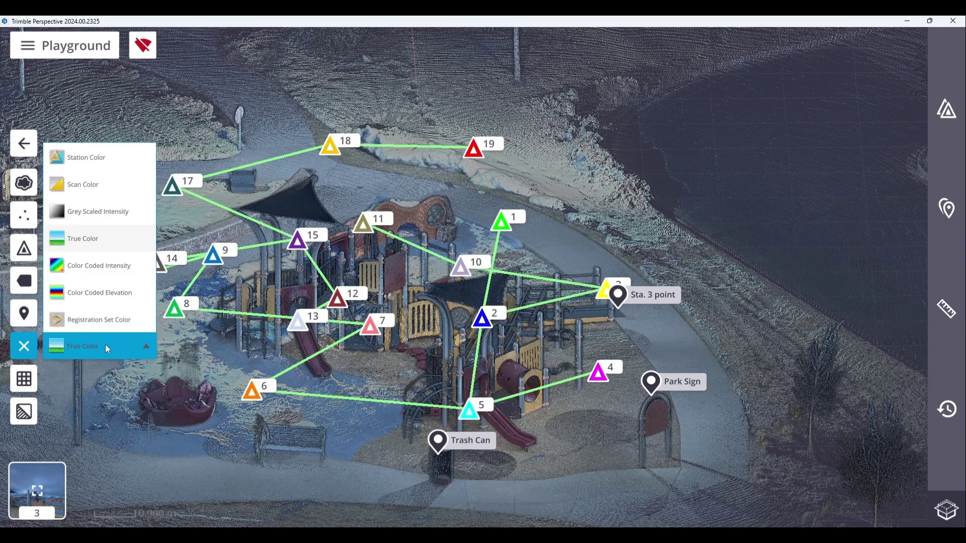
pyautogui.click(102, 266)
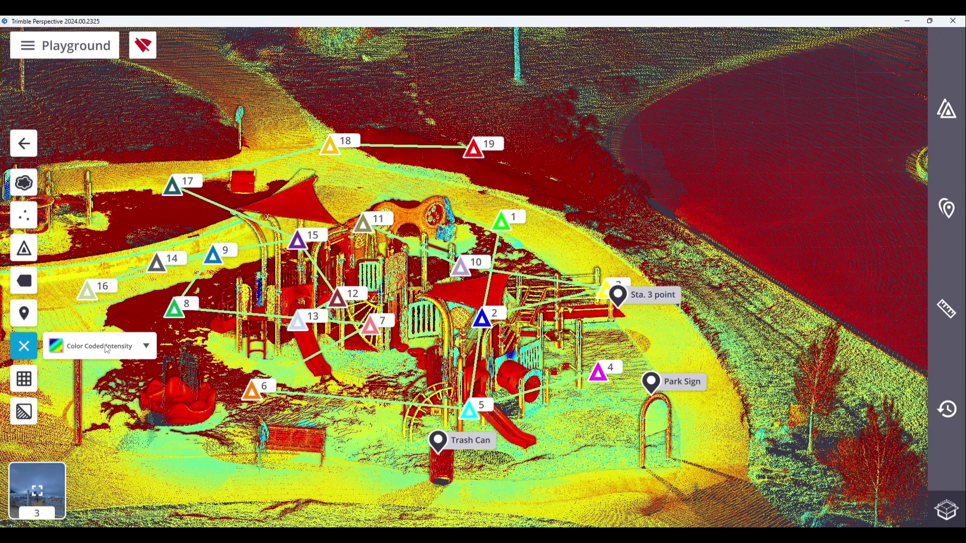
# Colour the points by Color Coded Elevation, then Registration Set Color.
pyautogui.click(107, 350)
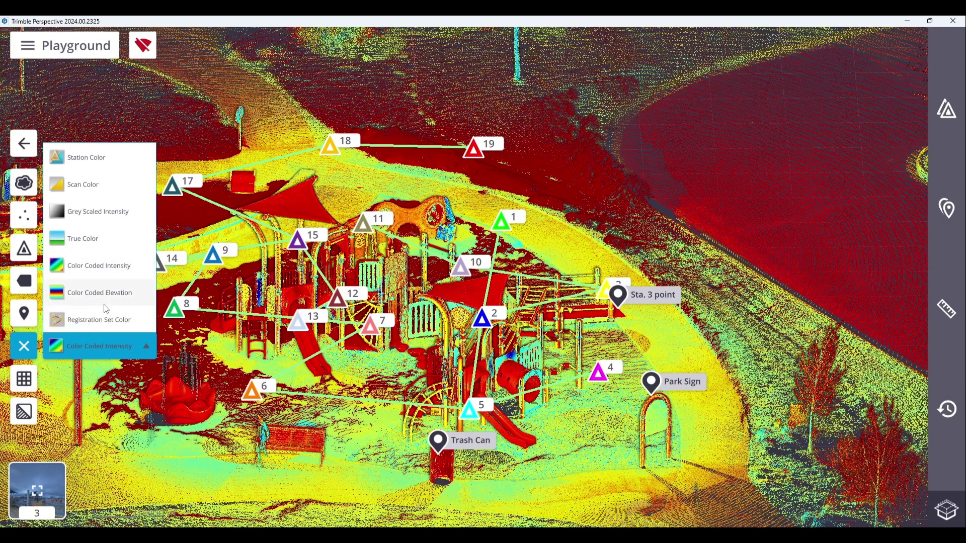
pyautogui.click(104, 302)
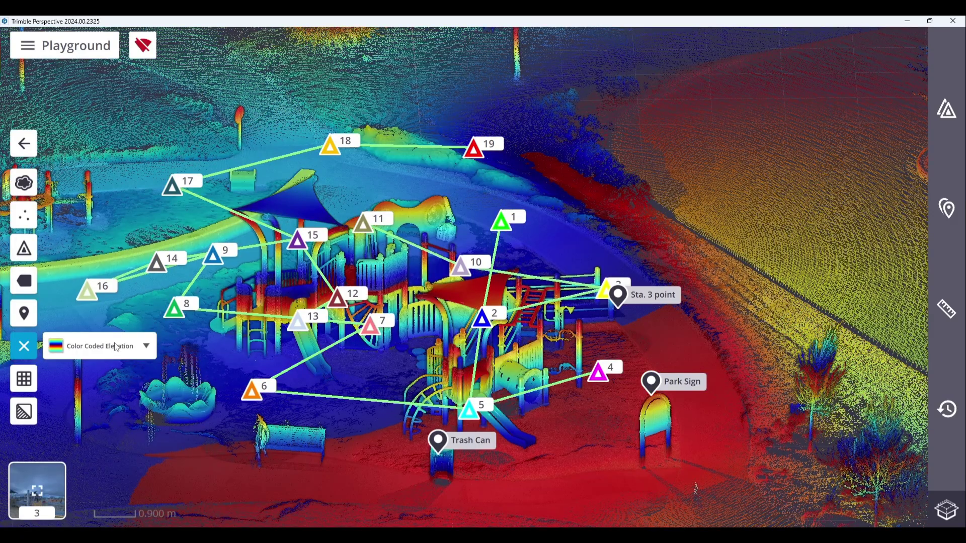
pyautogui.click(117, 348)
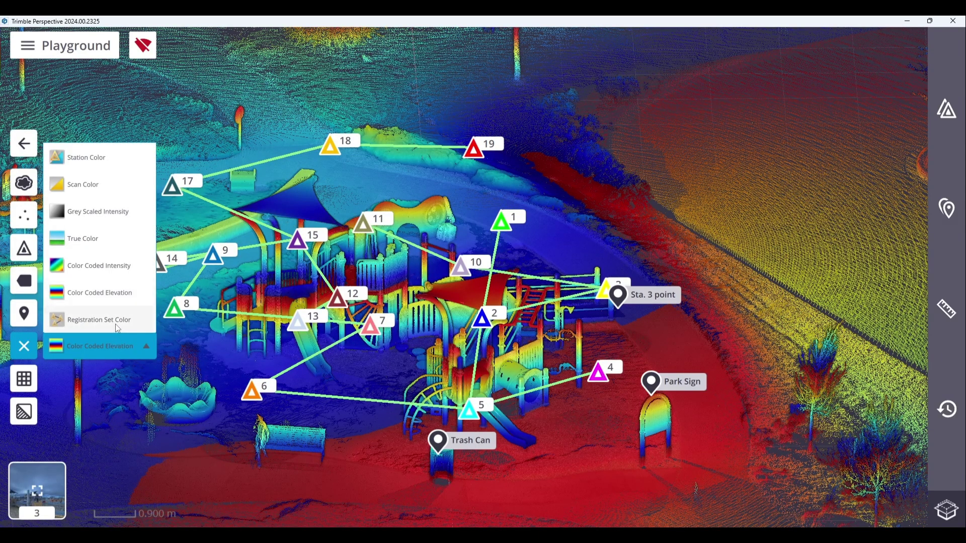
pyautogui.click(115, 324)
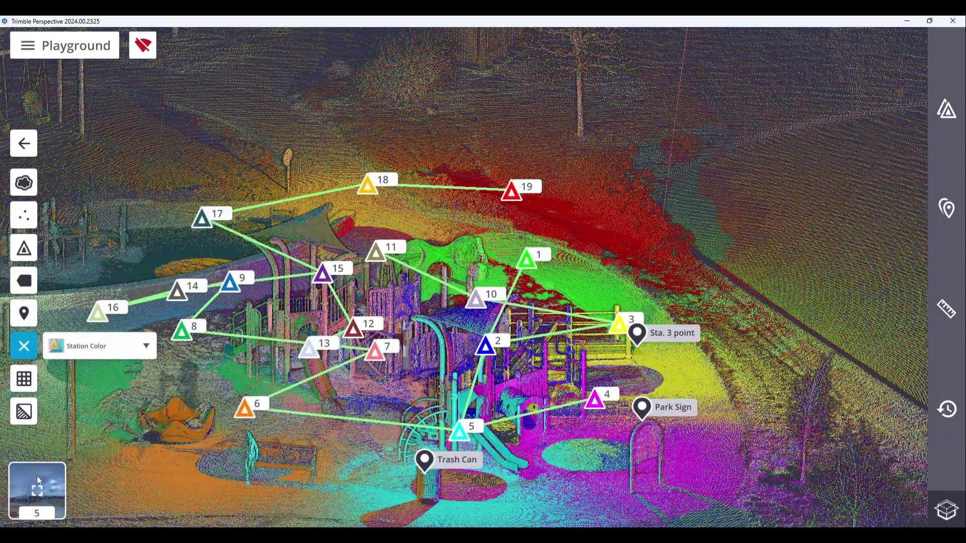
pyautogui.click(38, 477)
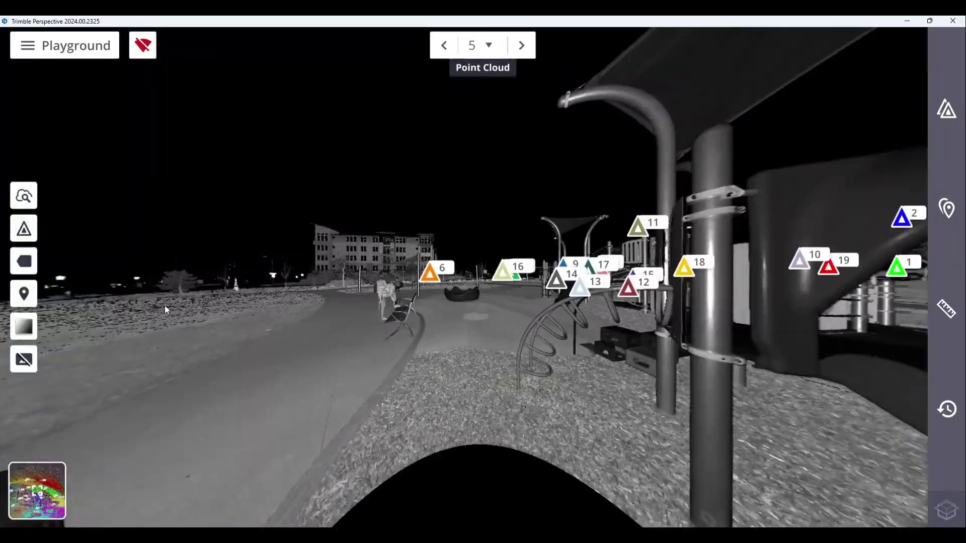
pyautogui.moveTo(410, 145)
pyautogui.mouseDown()
pyautogui.moveTo(442, 222)
pyautogui.moveTo(366, 225)
pyautogui.moveTo(478, 123)
pyautogui.mouseUp()
pyautogui.click(520, 46)
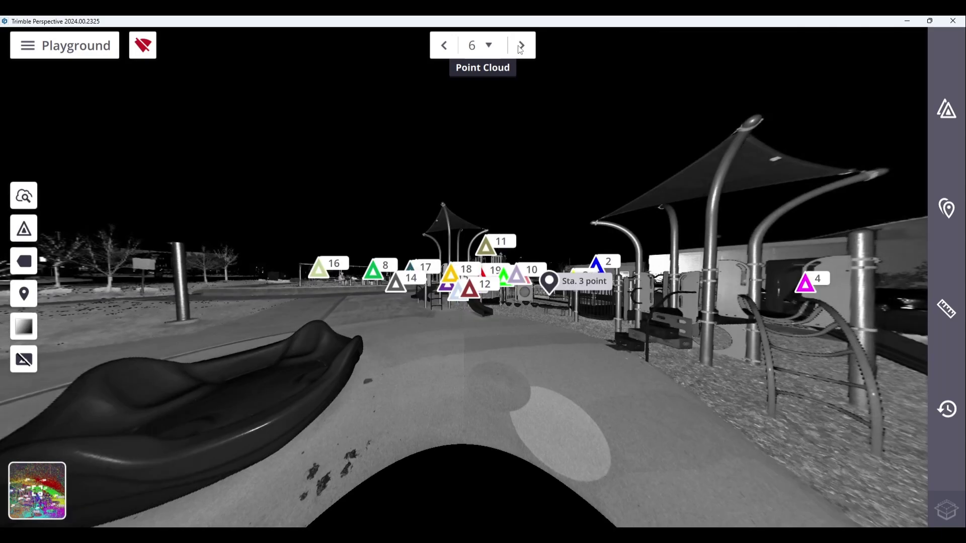
pyautogui.click(521, 46)
pyautogui.click(521, 46)
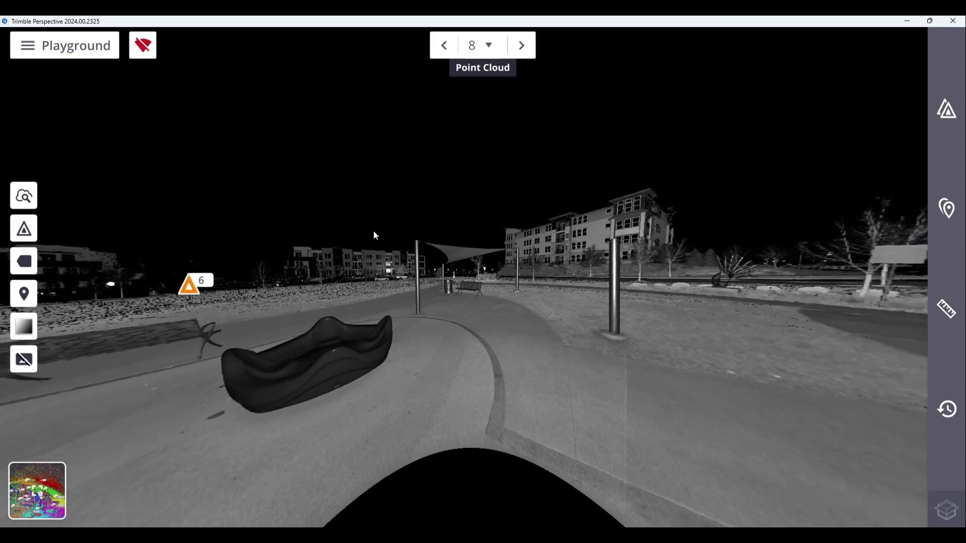
pyautogui.moveTo(375, 237); pyautogui.dragTo(472, 221)
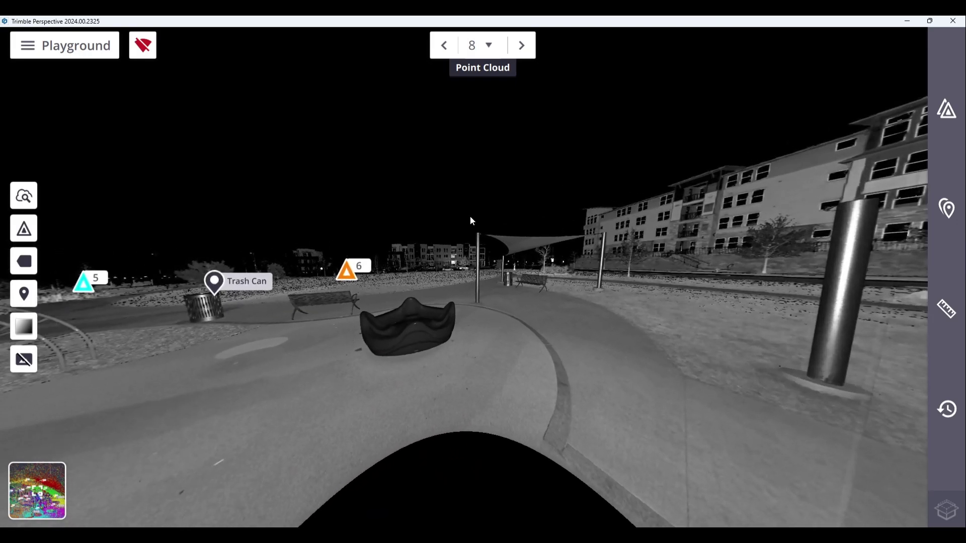
pyautogui.click(34, 477)
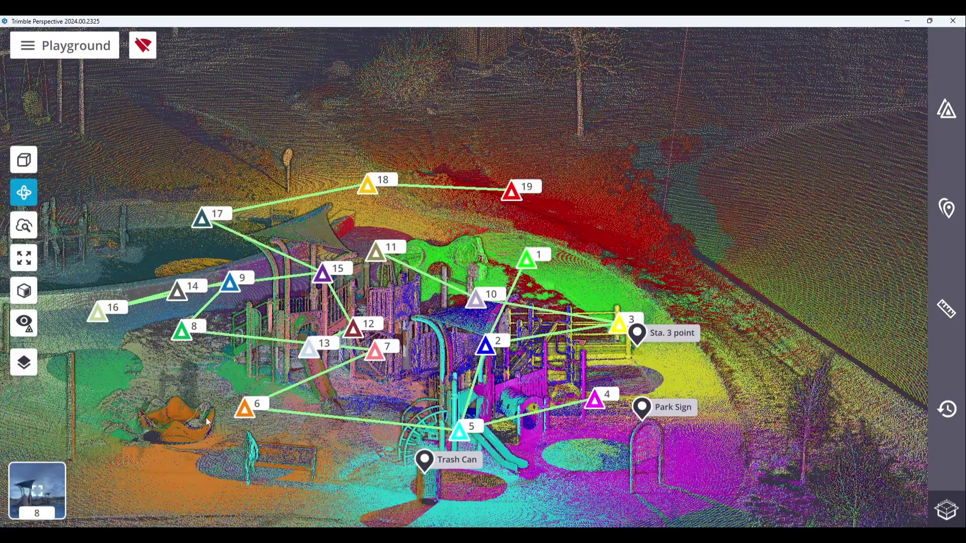
# Open station 6's options menu with Register, Export Station, View, Find Station and Delete.
pyautogui.click(246, 412)
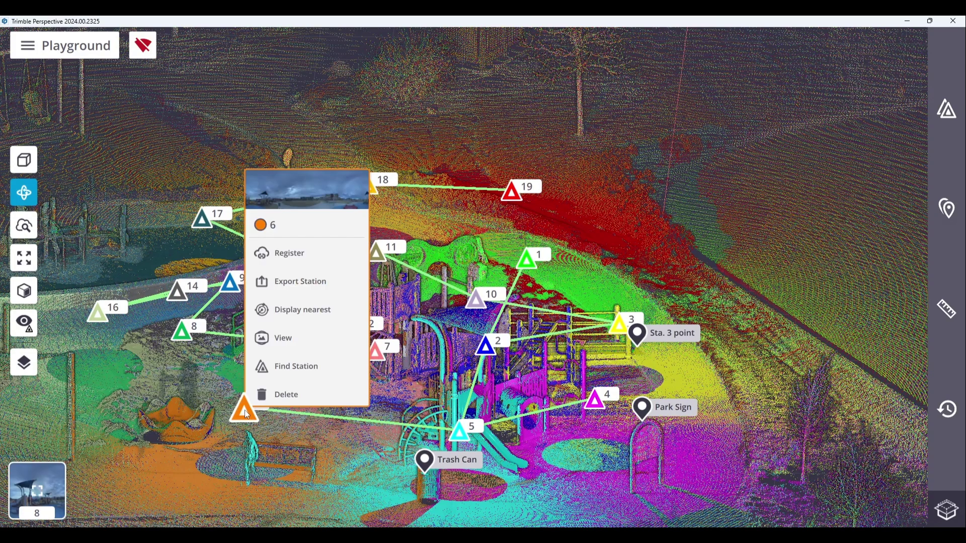